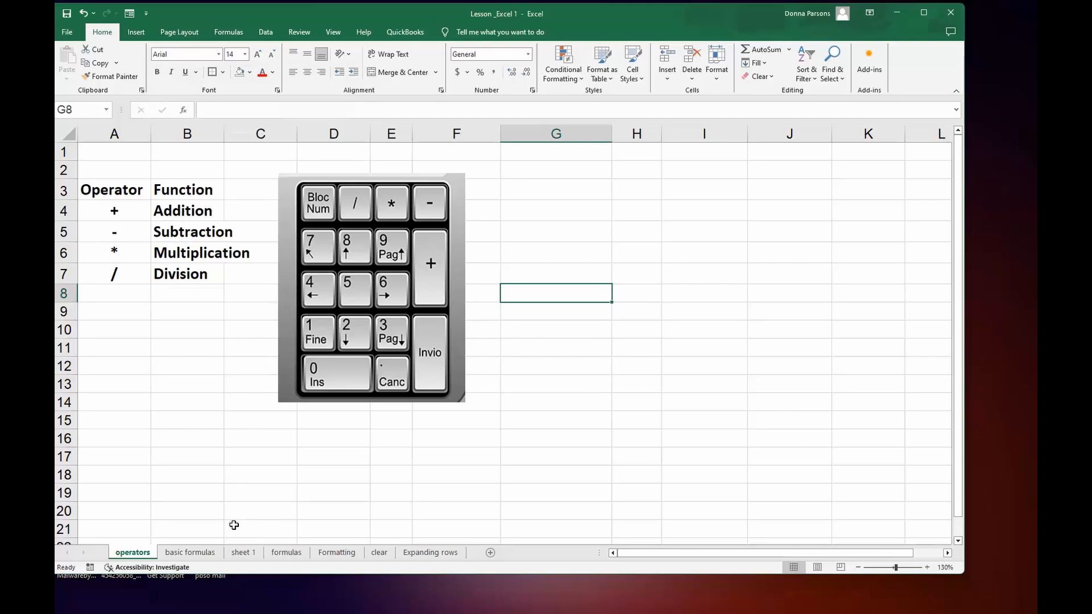
# Open the basic formulas sheet and look at the two input numbers in cells A3 and B3.
pyautogui.click(191, 552)
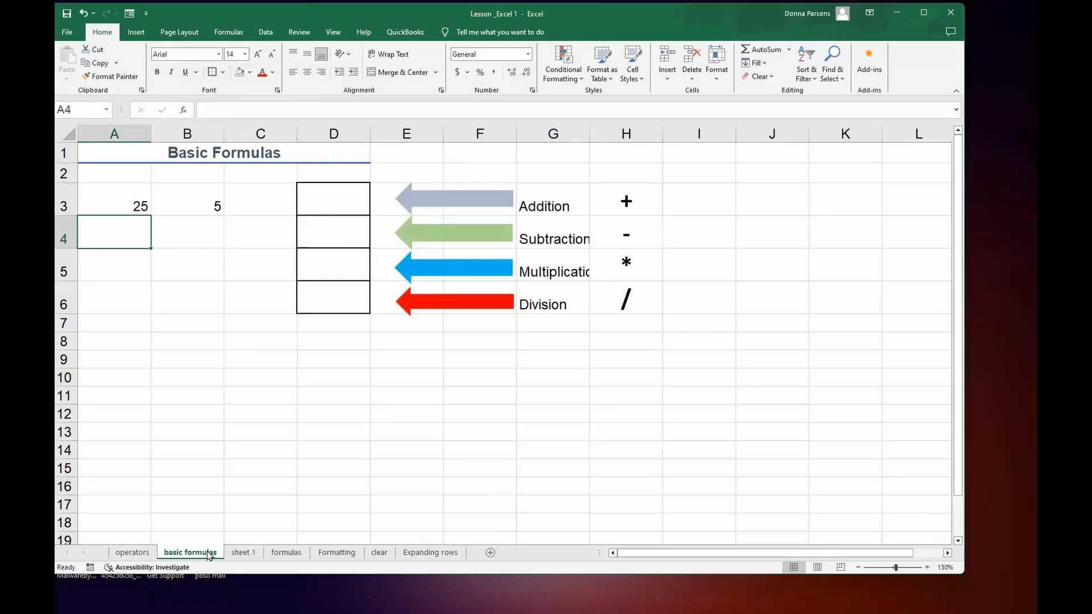
pyautogui.click(123, 207)
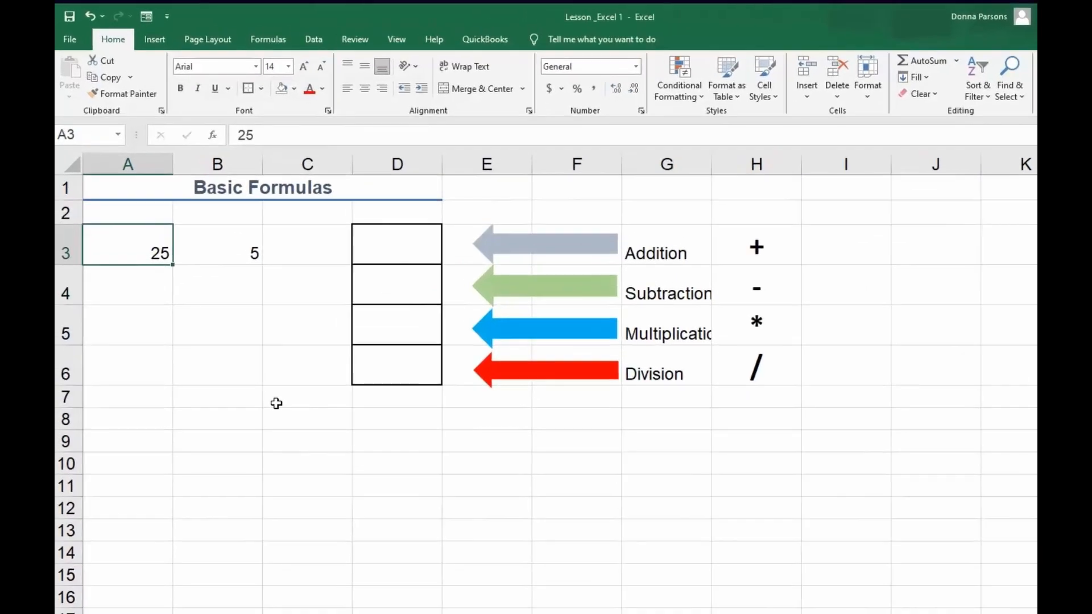
pyautogui.click(251, 247)
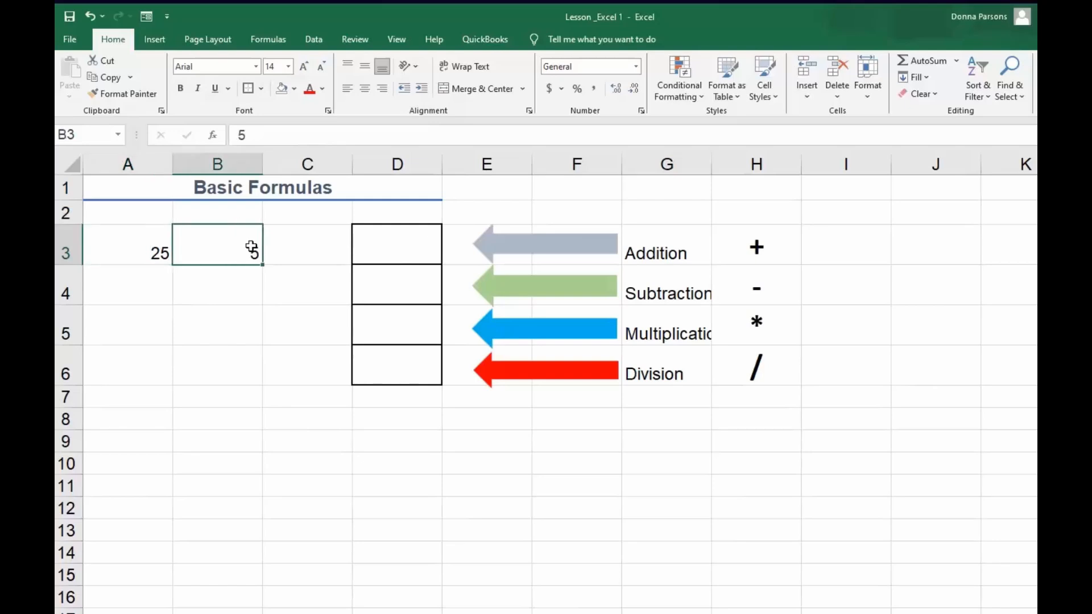
# Enter the formula =A3+B3 in cell D3 to add the two numbers.
pyautogui.click(400, 245)
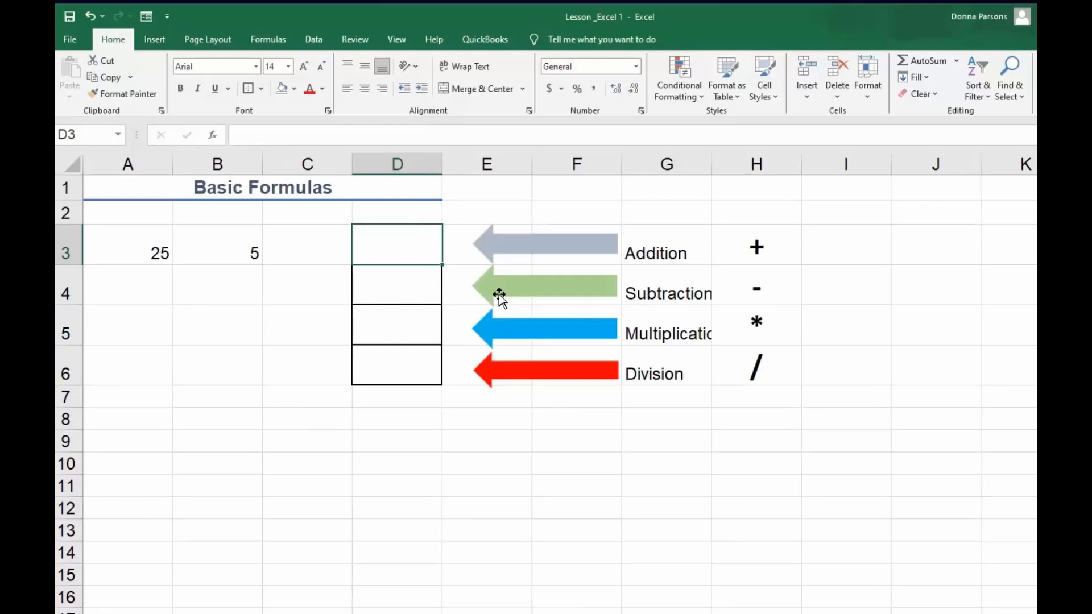
pyautogui.write('=')
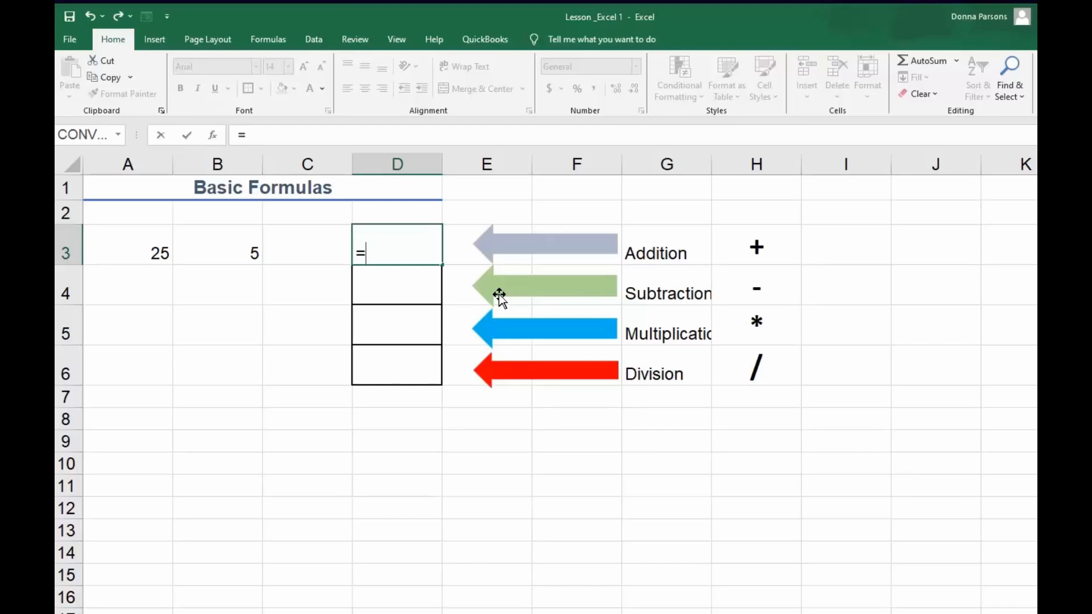
pyautogui.write('a2')
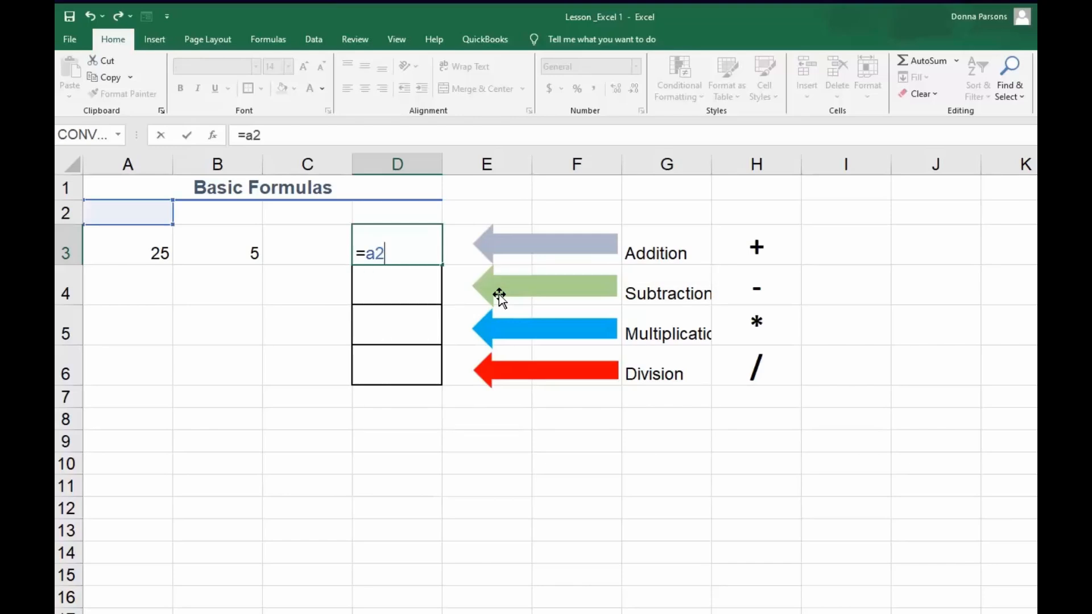
pyautogui.press('BackSpace')
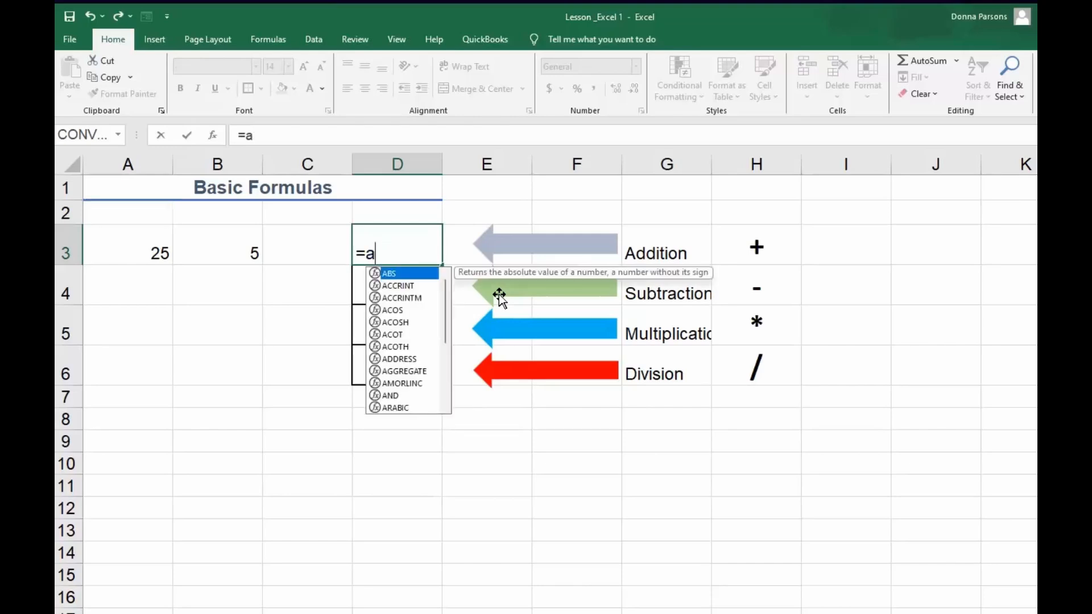
pyautogui.write('3+')
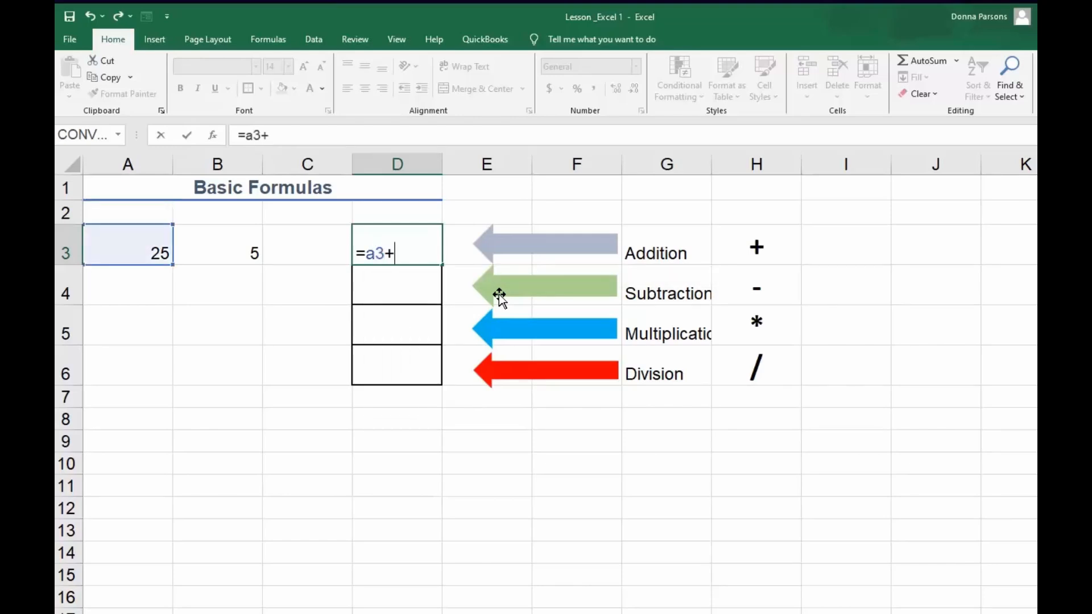
pyautogui.write('b3')
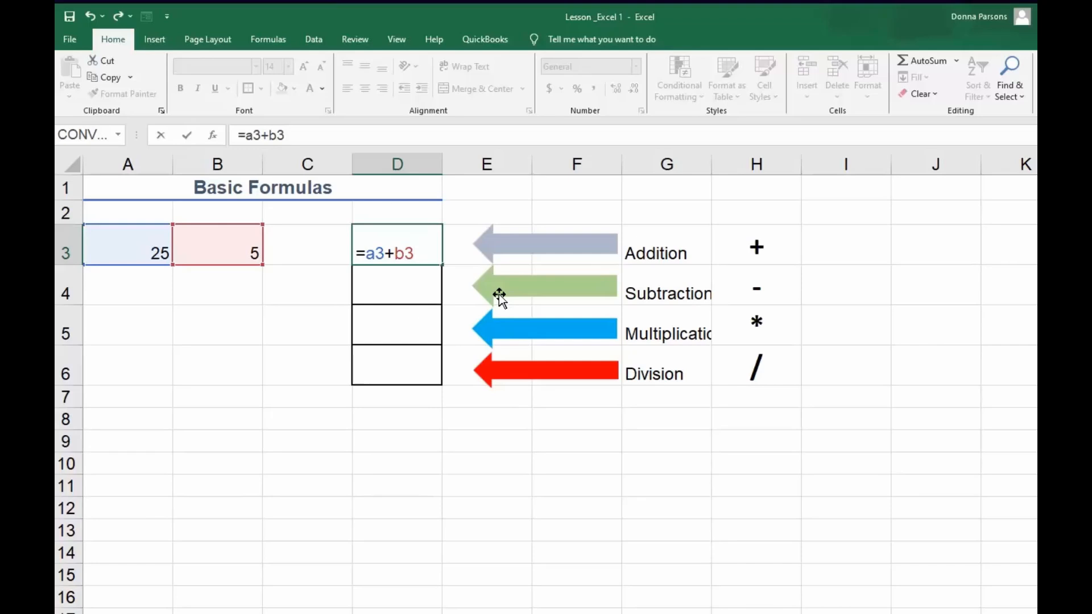
pyautogui.press('Return')
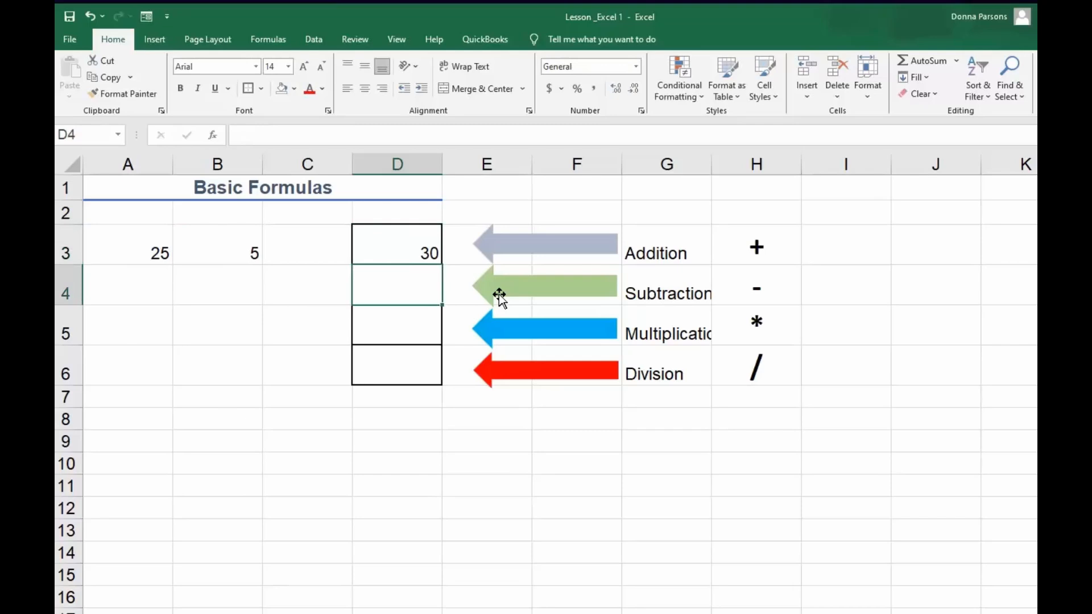
# Clear cell D3 and rebuild its addition formula =A3+B3 by picking the referenced cells in the sheet.
pyautogui.click(400, 248)
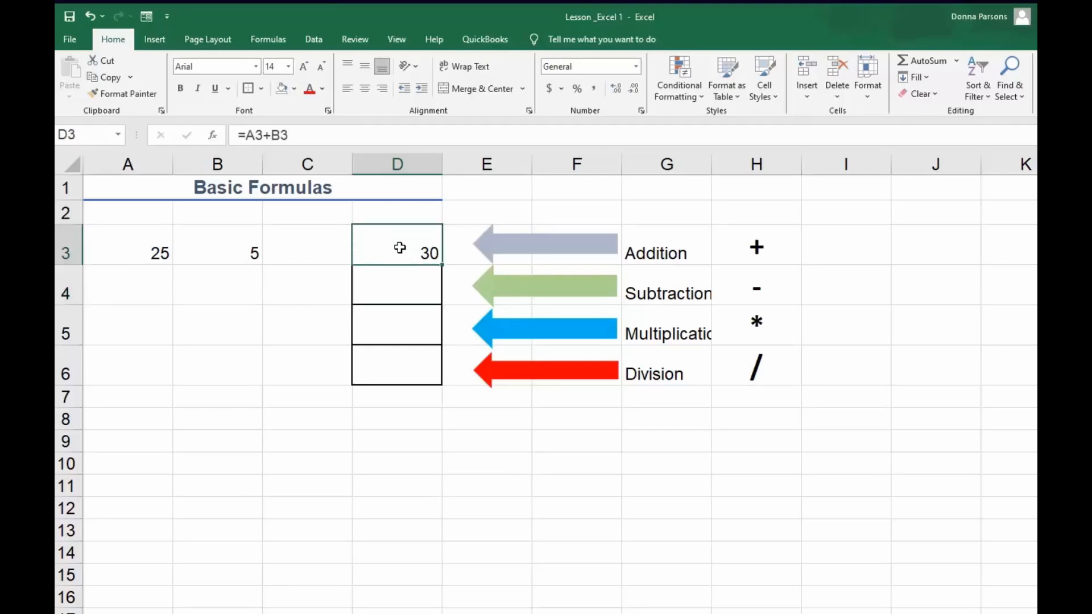
pyautogui.press('Delete')
pyautogui.write('=')
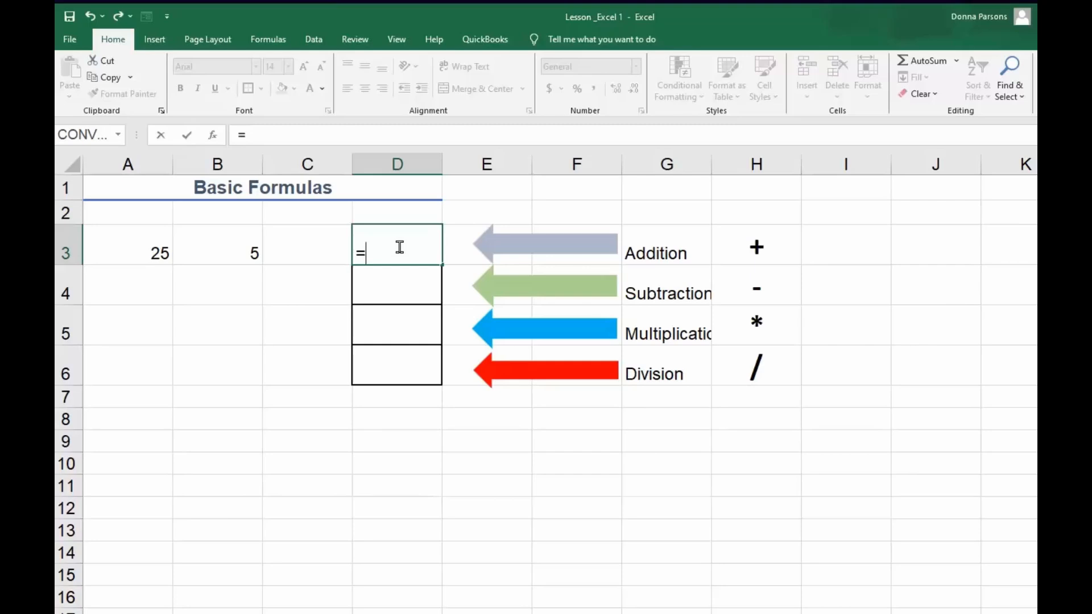
pyautogui.click(130, 252)
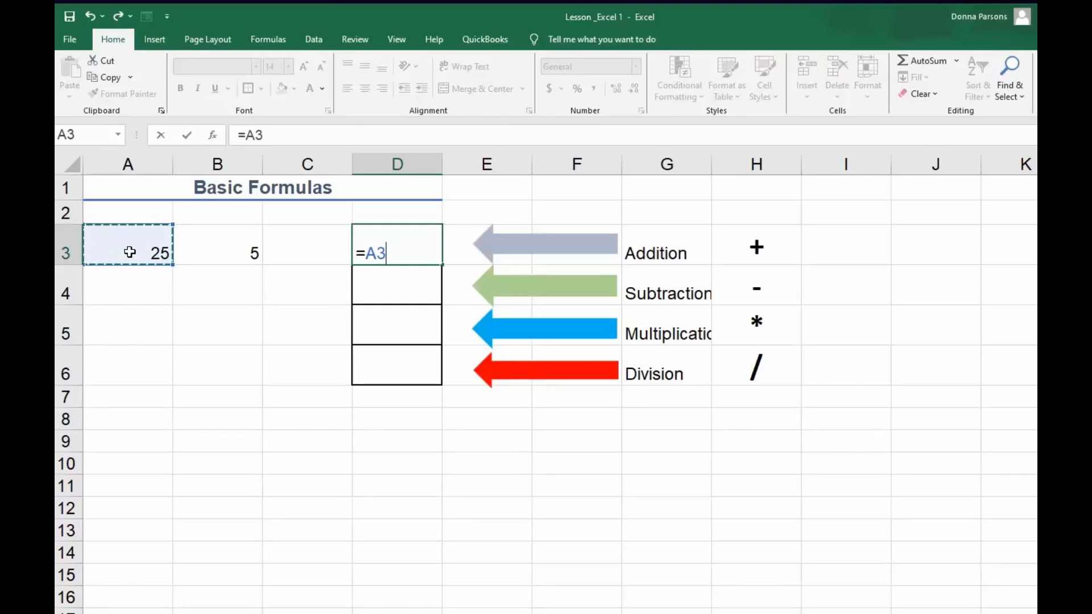
pyautogui.write('+')
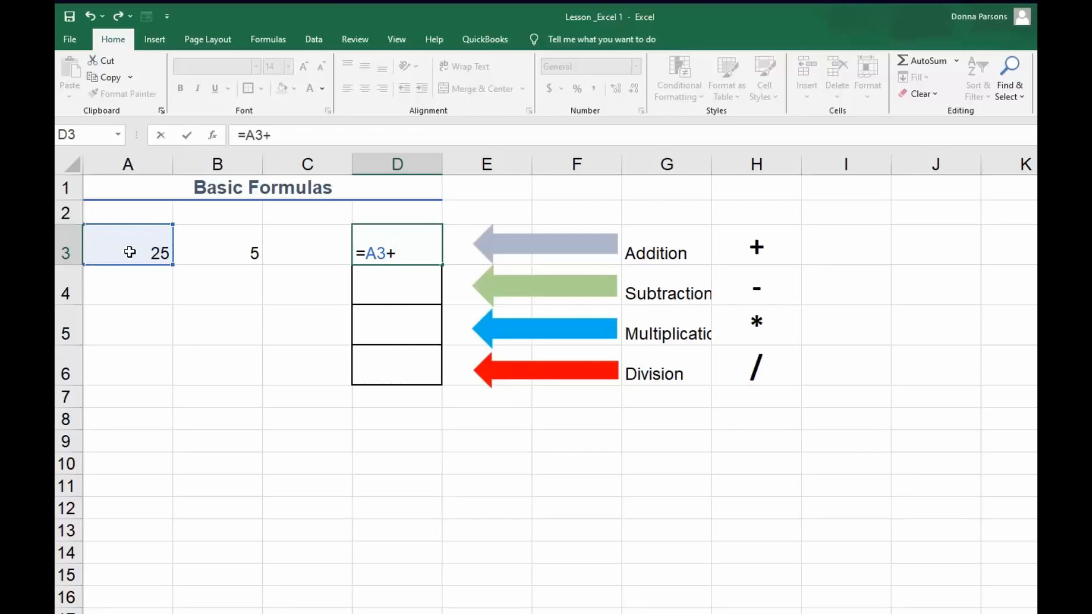
pyautogui.click(223, 250)
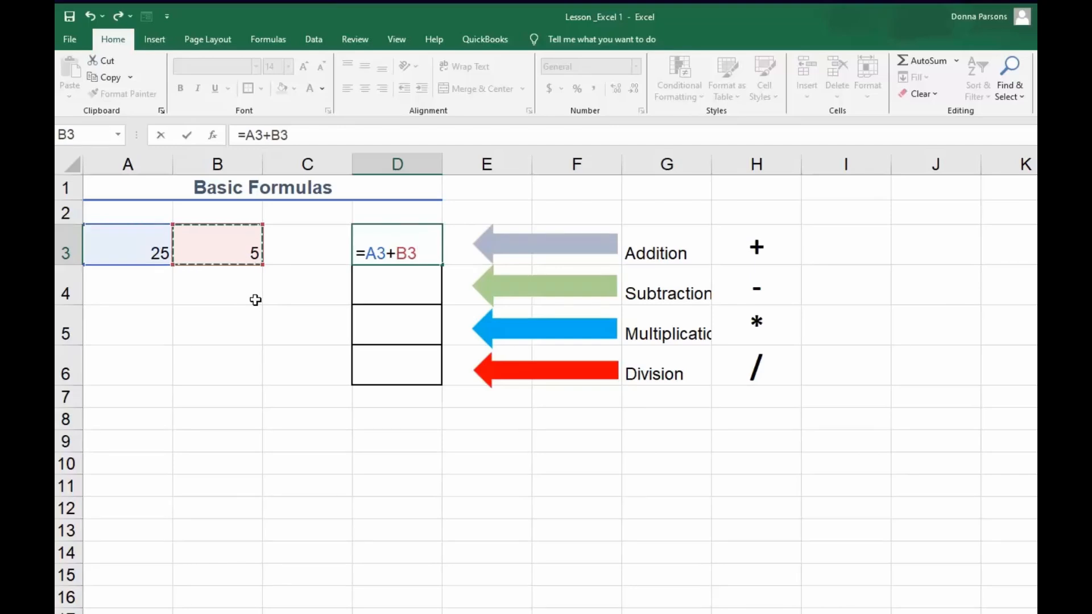
pyautogui.press('Return')
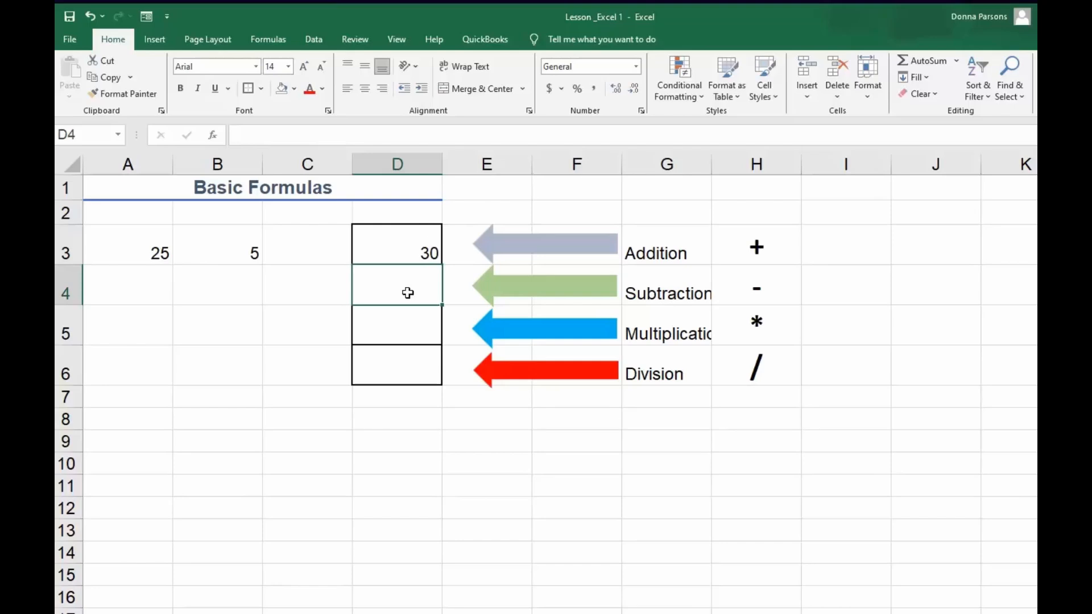
# Enter the subtraction formula =A3-B3 in cell D4.
pyautogui.write('=')
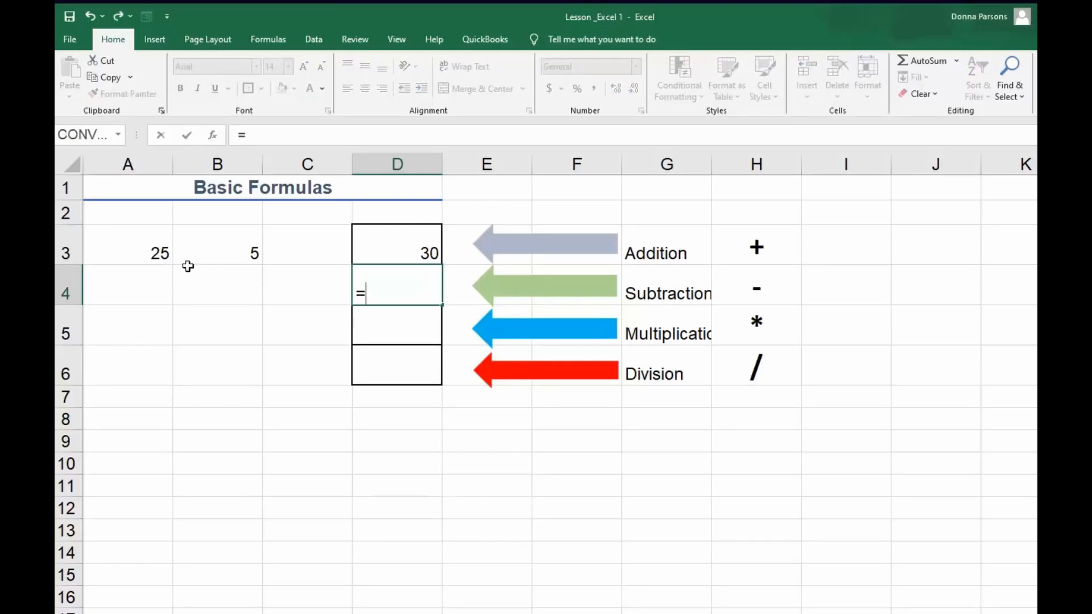
pyautogui.click(155, 253)
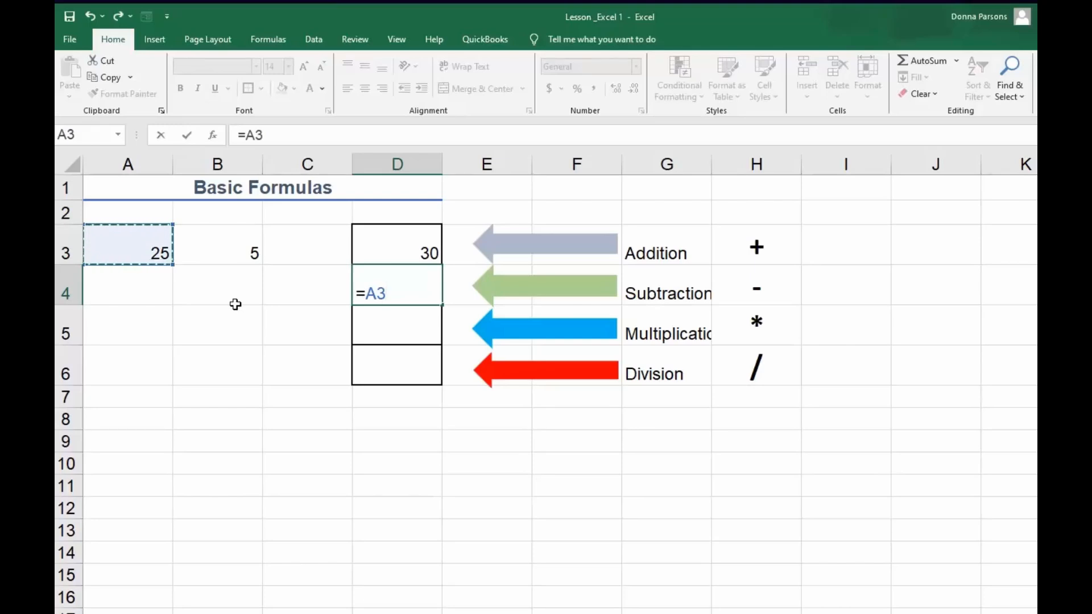
pyautogui.write('-')
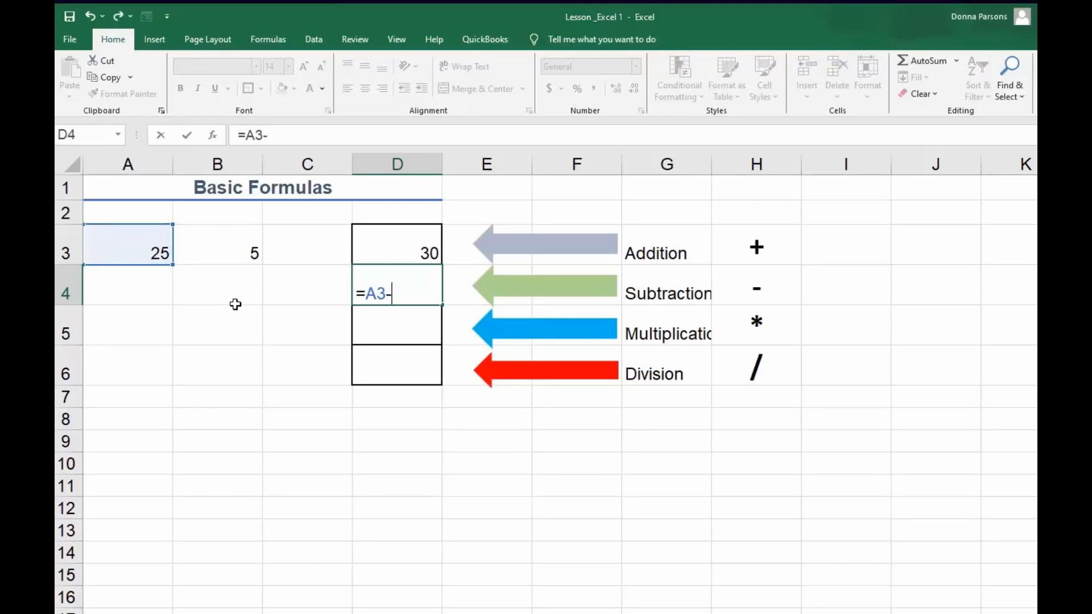
pyautogui.click(241, 258)
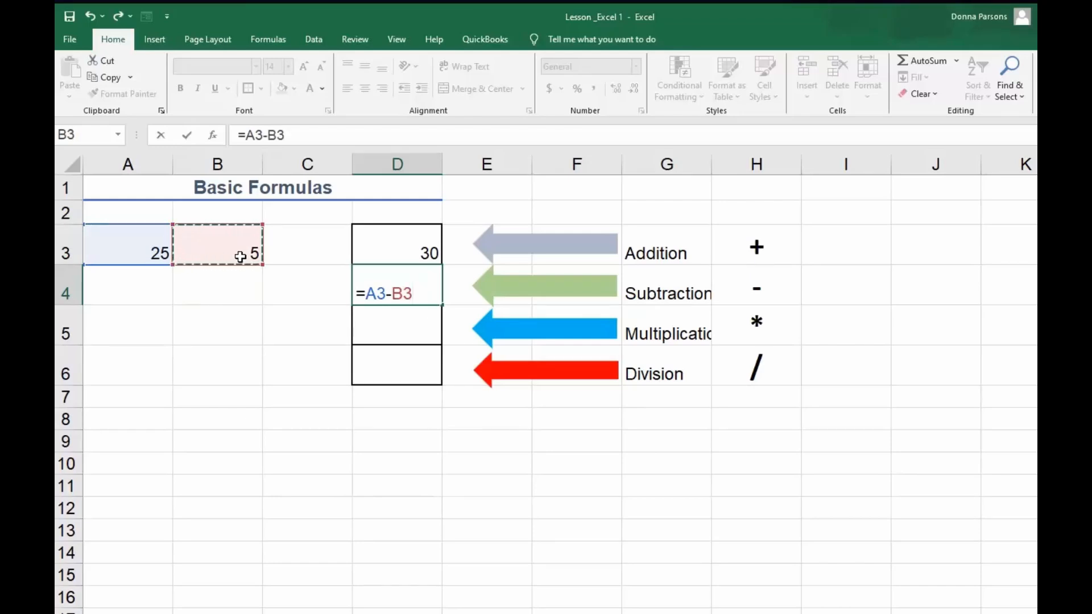
pyautogui.press('Return')
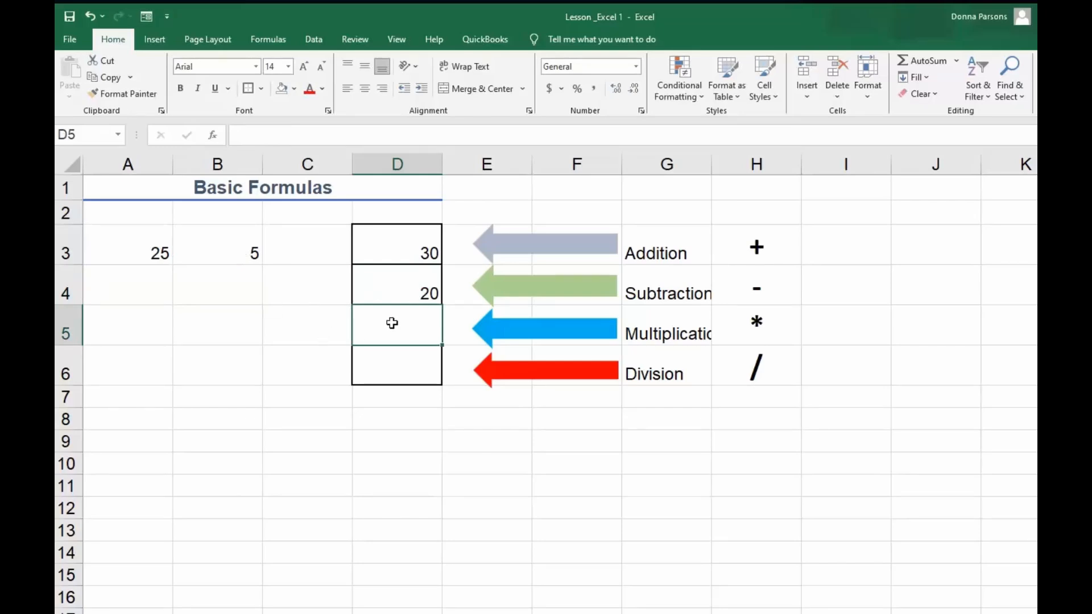
# Enter the multiplication formula =A3*B3 in cell D5.
pyautogui.write('=')
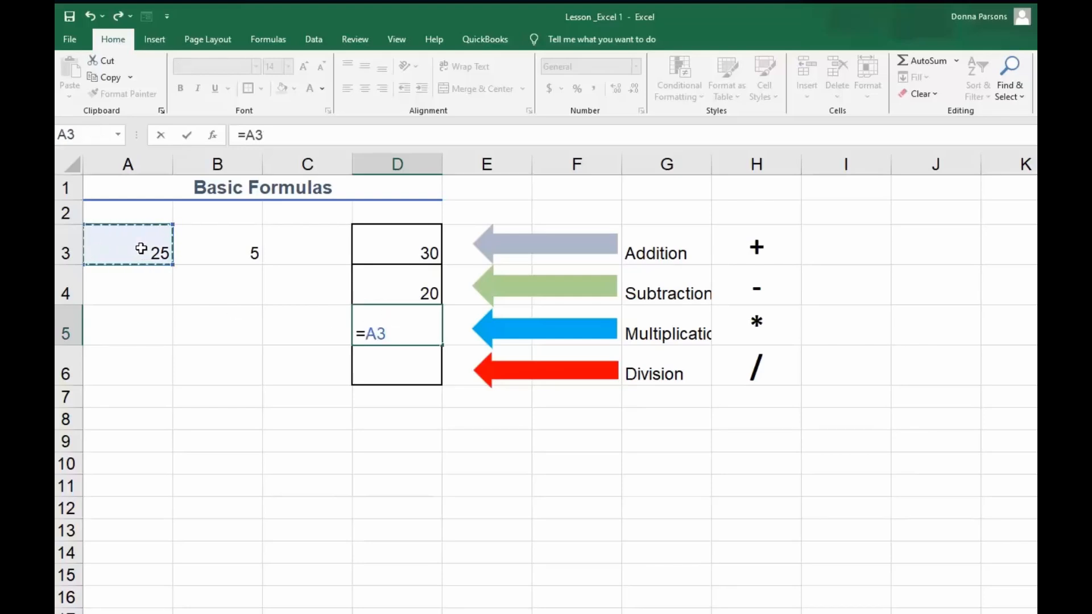
pyautogui.write('*')
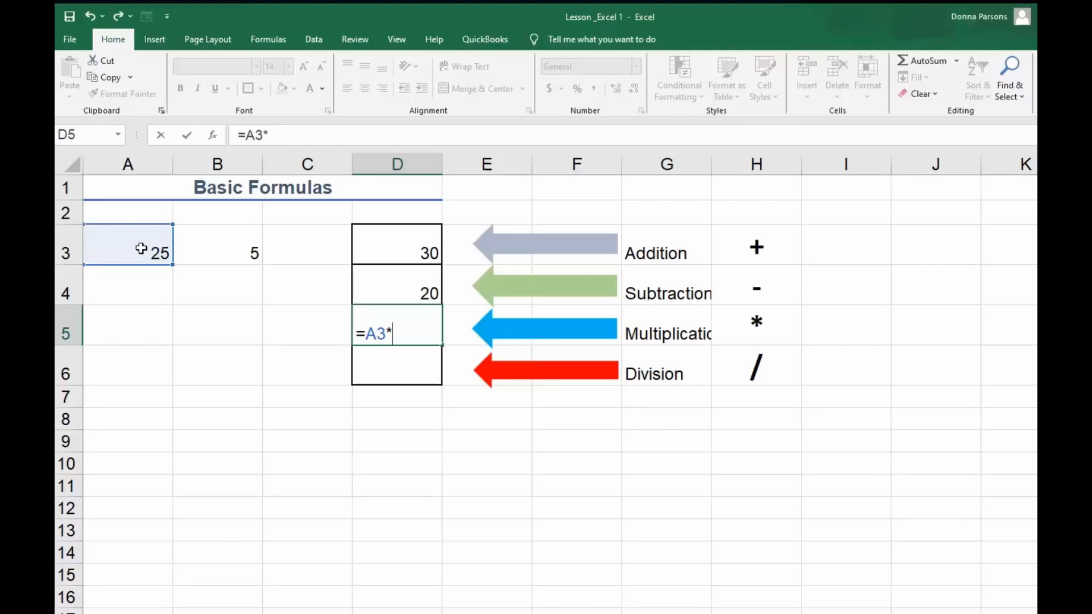
pyautogui.click(232, 244)
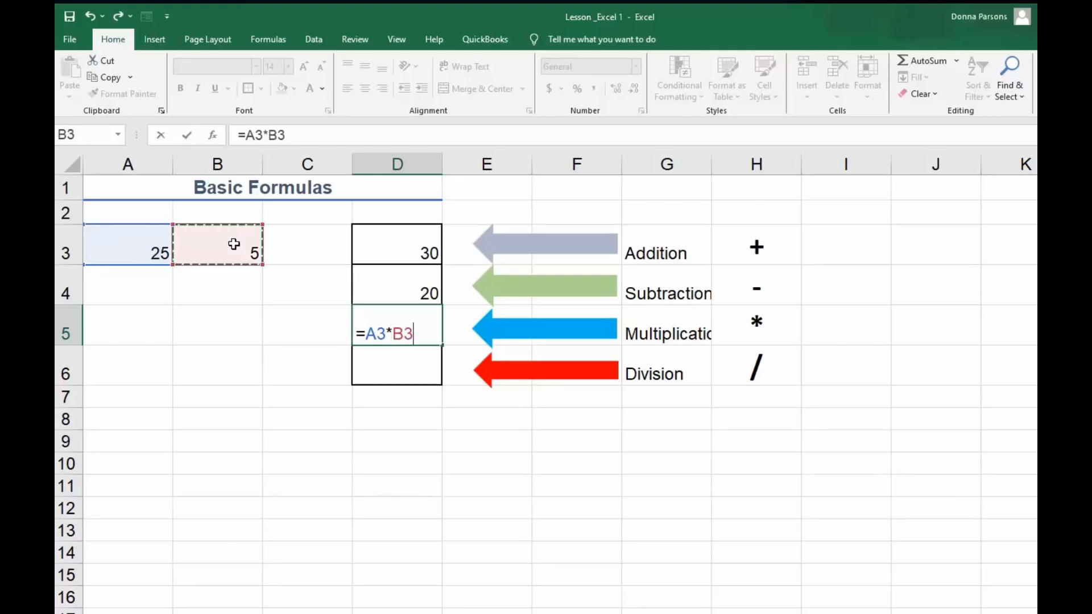
pyautogui.press('Return')
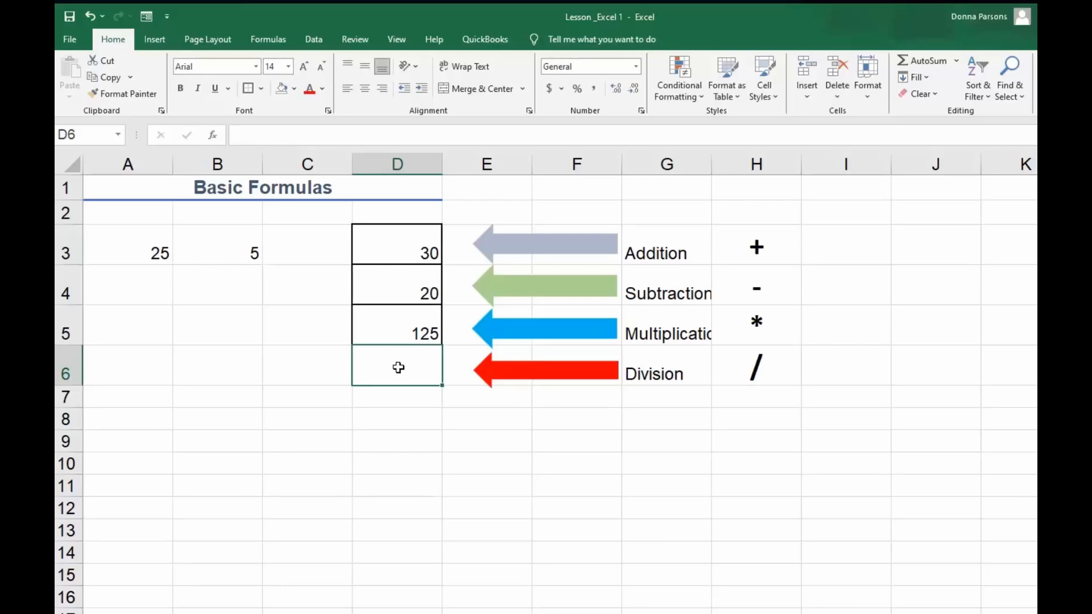
# Enter the division formula =A3/B3 in cell D6.
pyautogui.write('=')
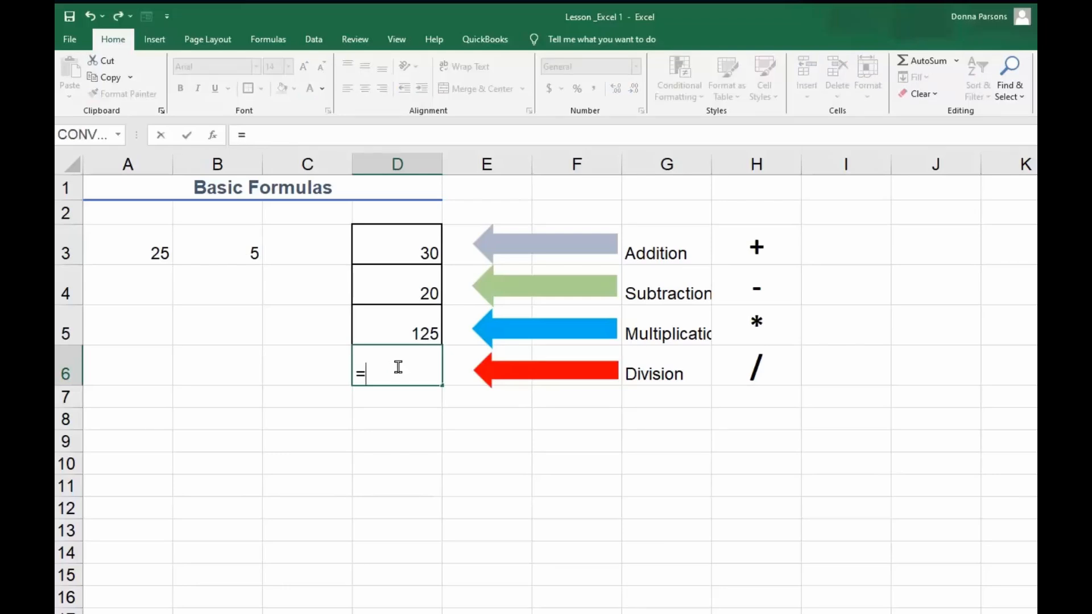
pyautogui.click(136, 245)
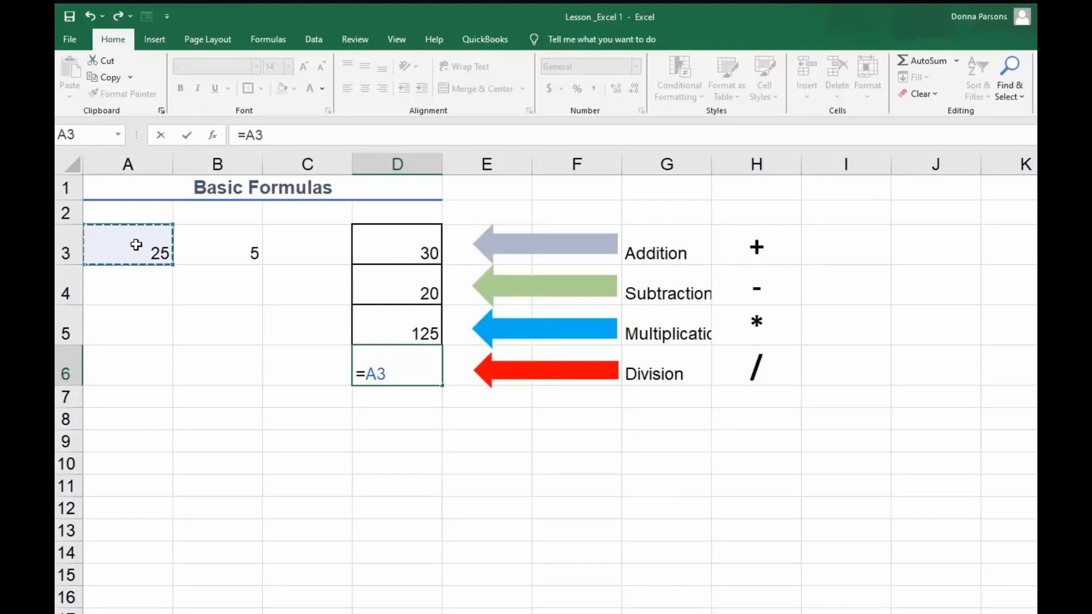
pyautogui.write('/')
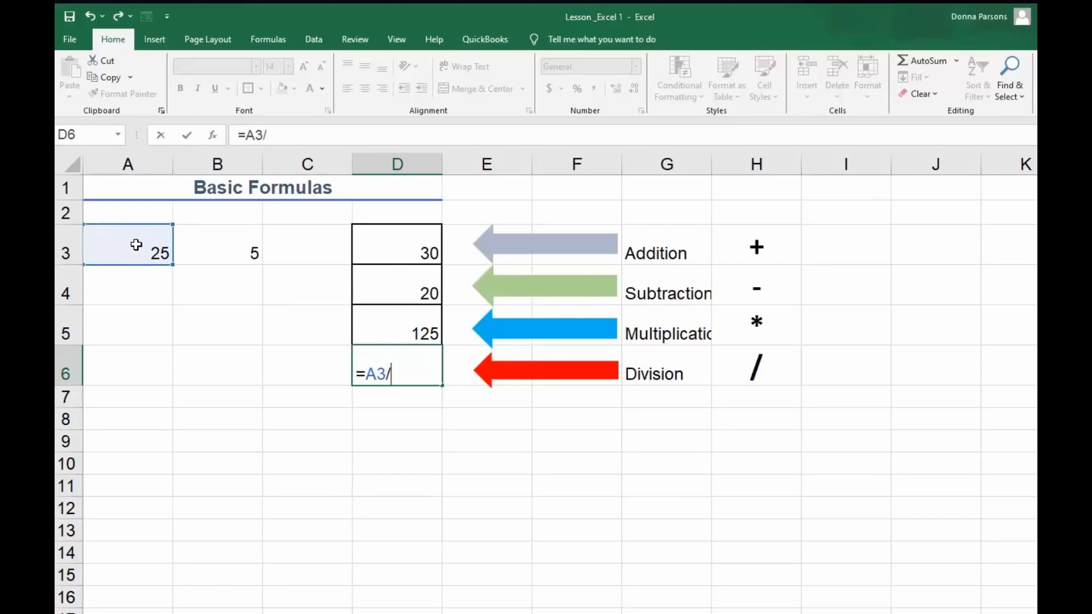
pyautogui.click(234, 249)
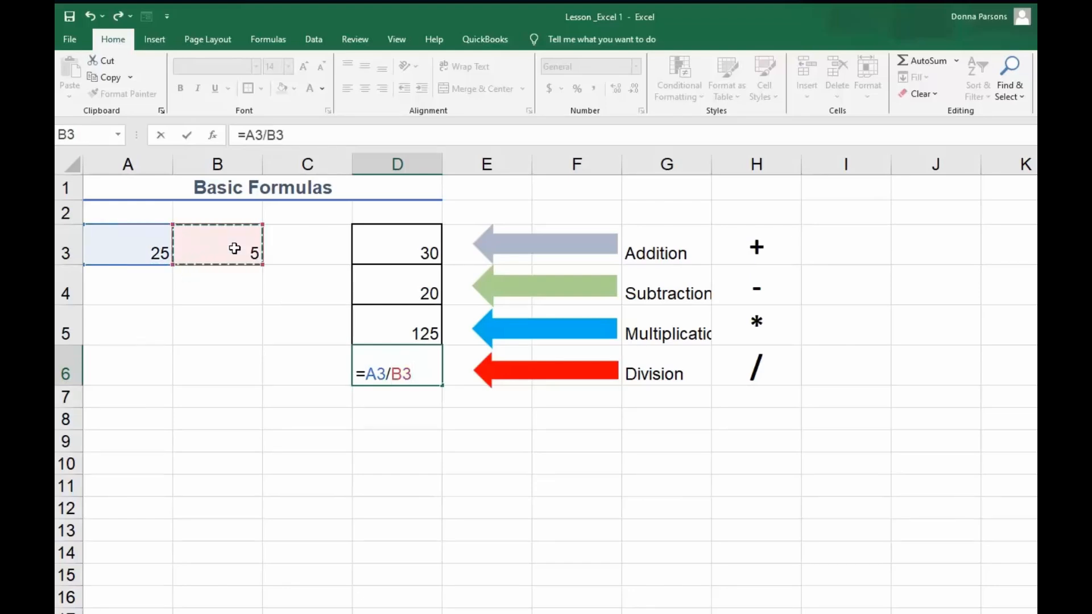
pyautogui.press('Return')
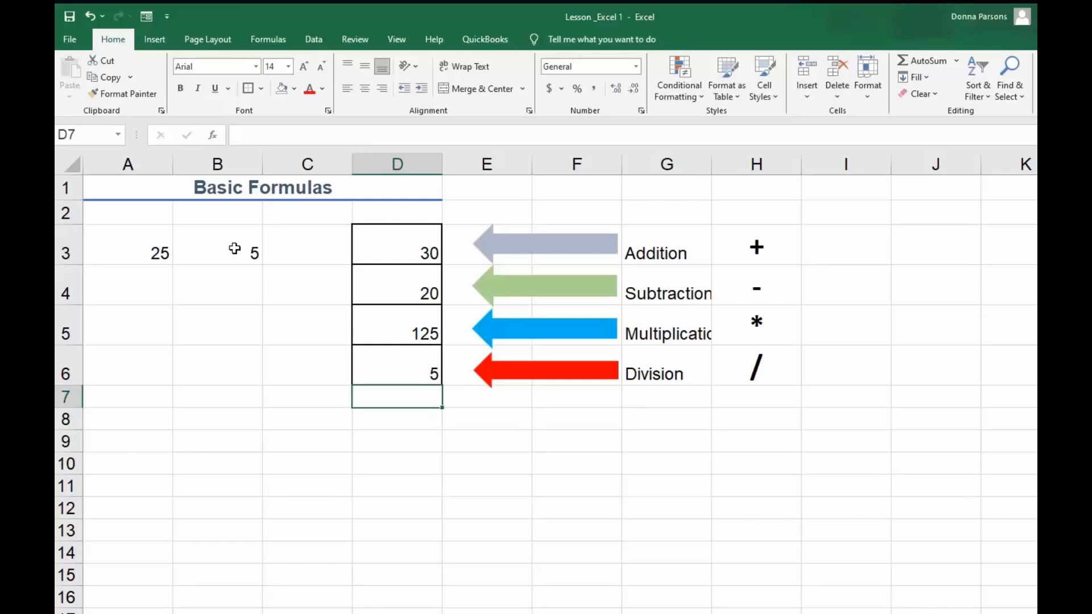
# Change the number in cell A3 to 35 and check the addition formula in D3.
pyautogui.click(404, 246)
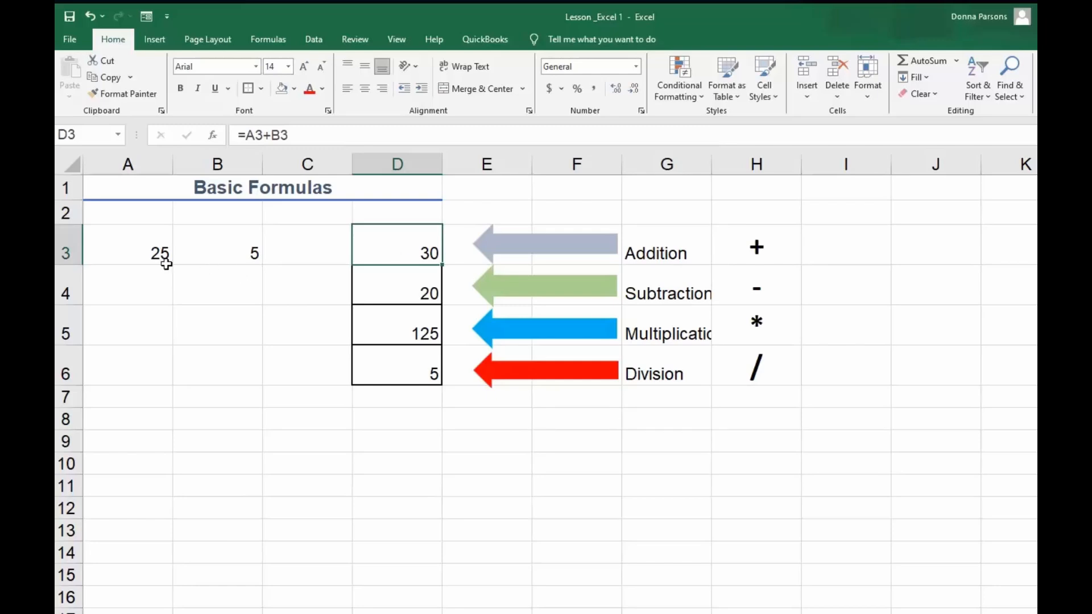
pyautogui.click(144, 252)
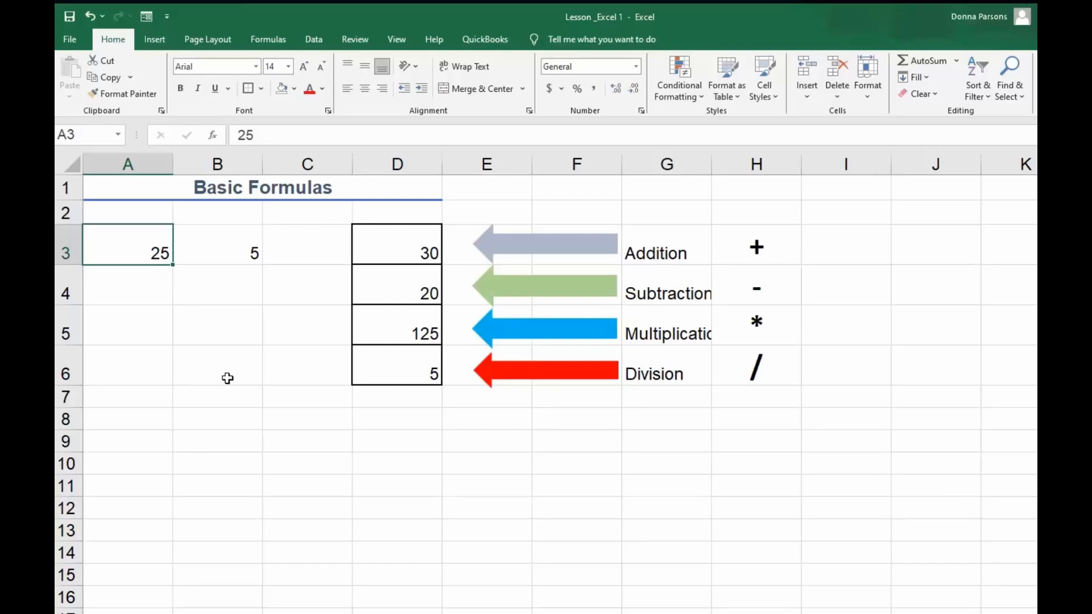
pyautogui.write('3')
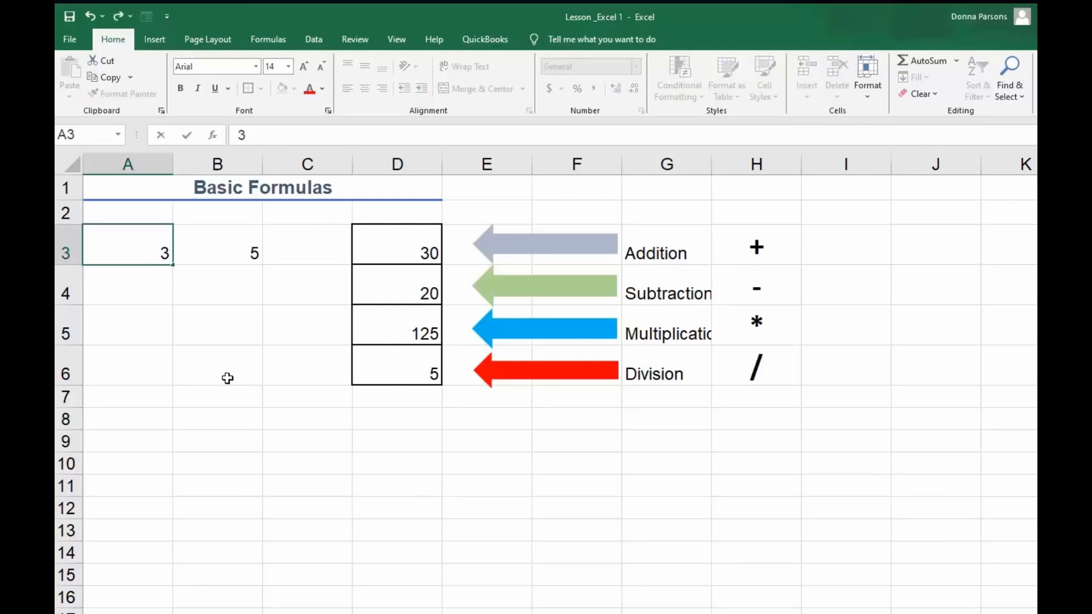
pyautogui.write('5')
pyautogui.press('Return')
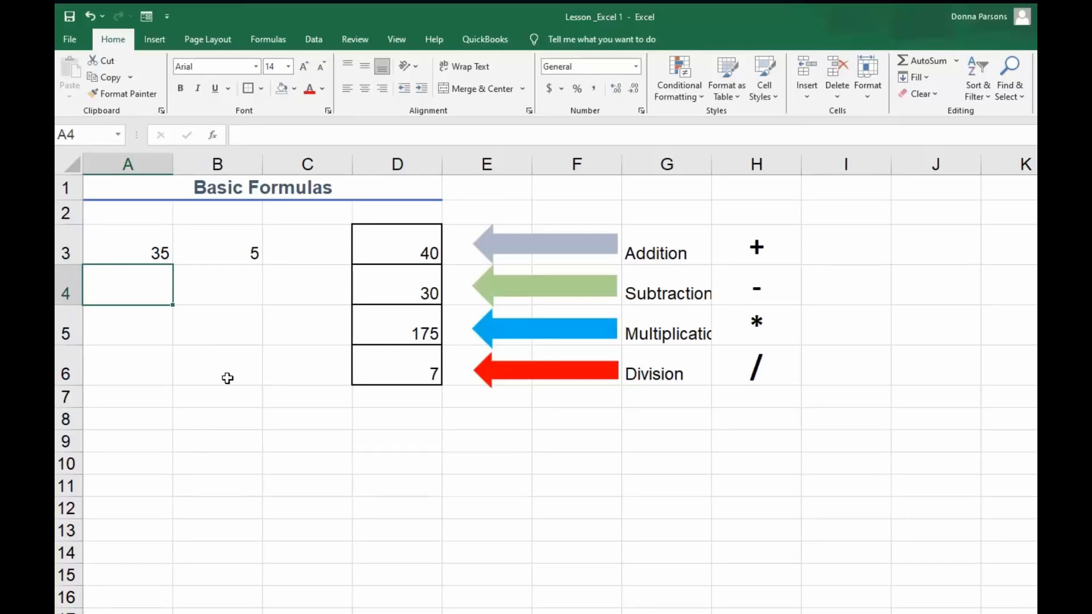
pyautogui.click(387, 248)
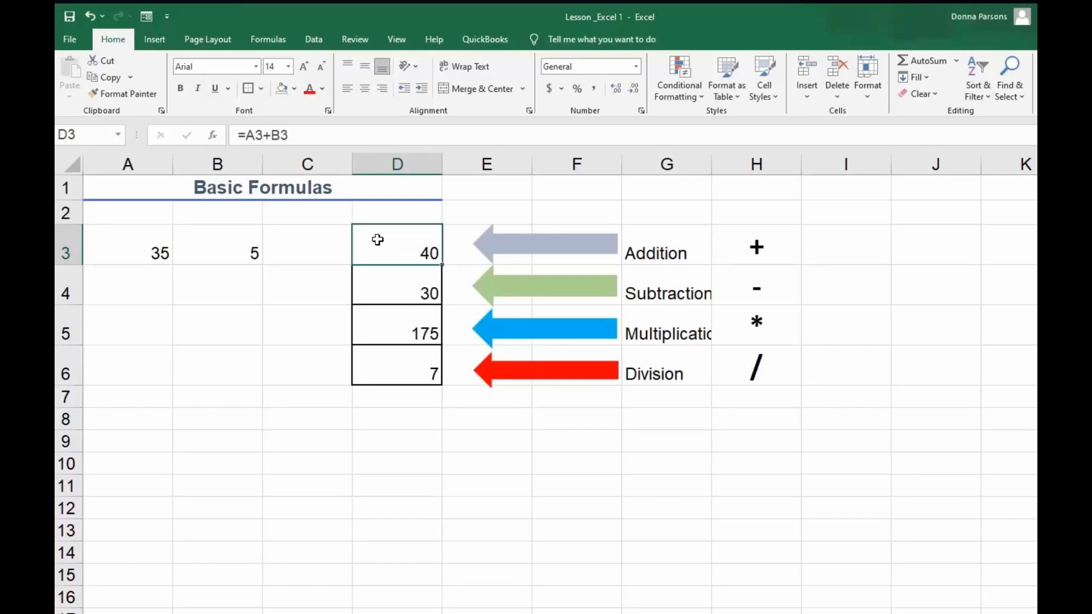
# Check the subtraction, multiplication and division formulas in cells D4, D5 and D6.
pyautogui.click(411, 295)
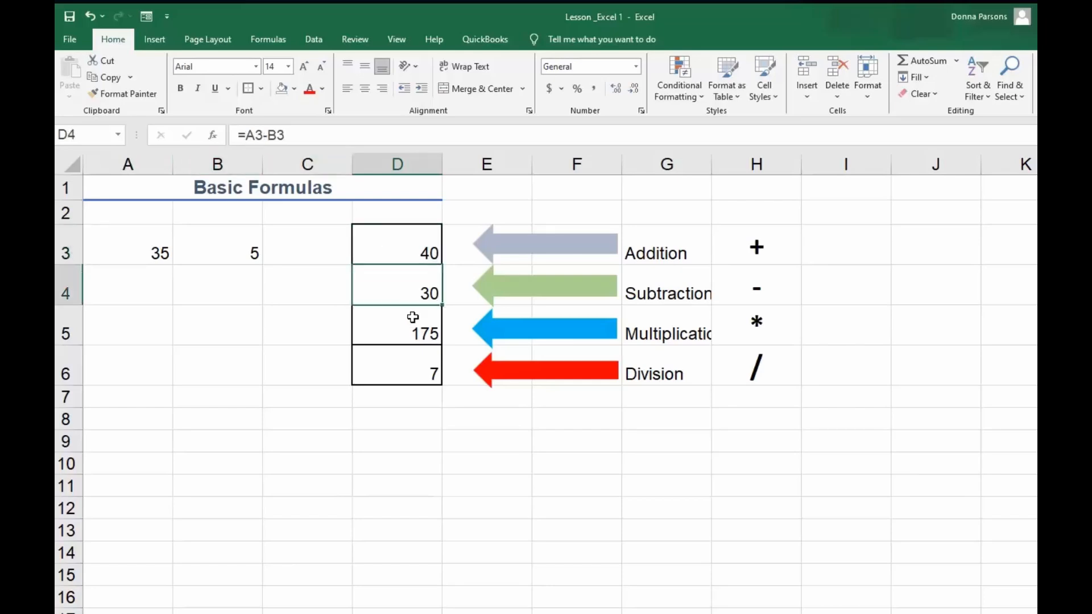
pyautogui.click(411, 334)
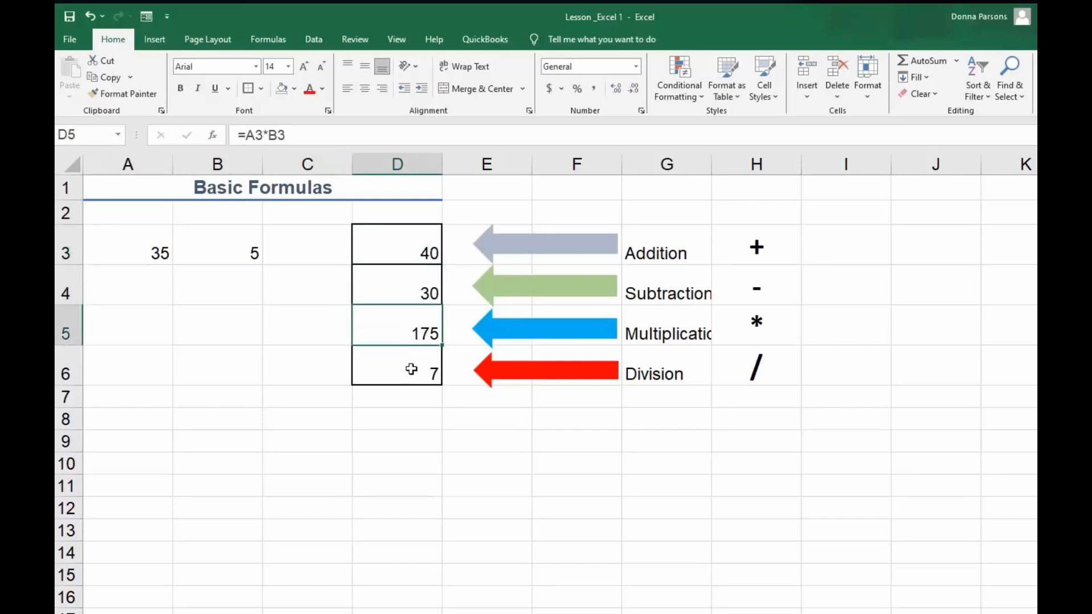
pyautogui.click(412, 370)
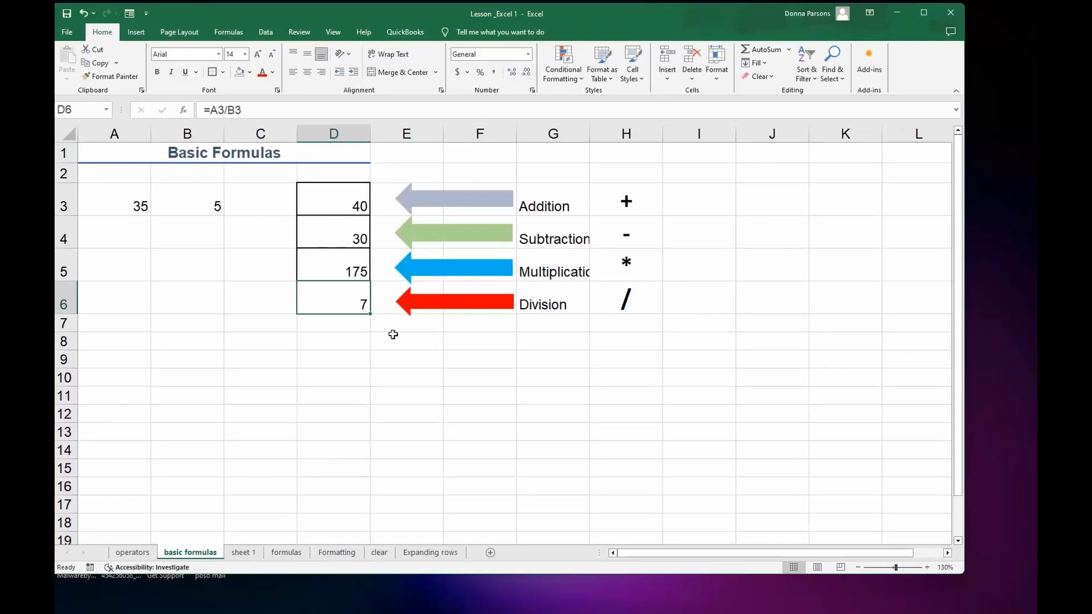
# On the worksheet named sheet 1, total A1:A3 in cell A4 with AutoSum.
pyautogui.click(255, 555)
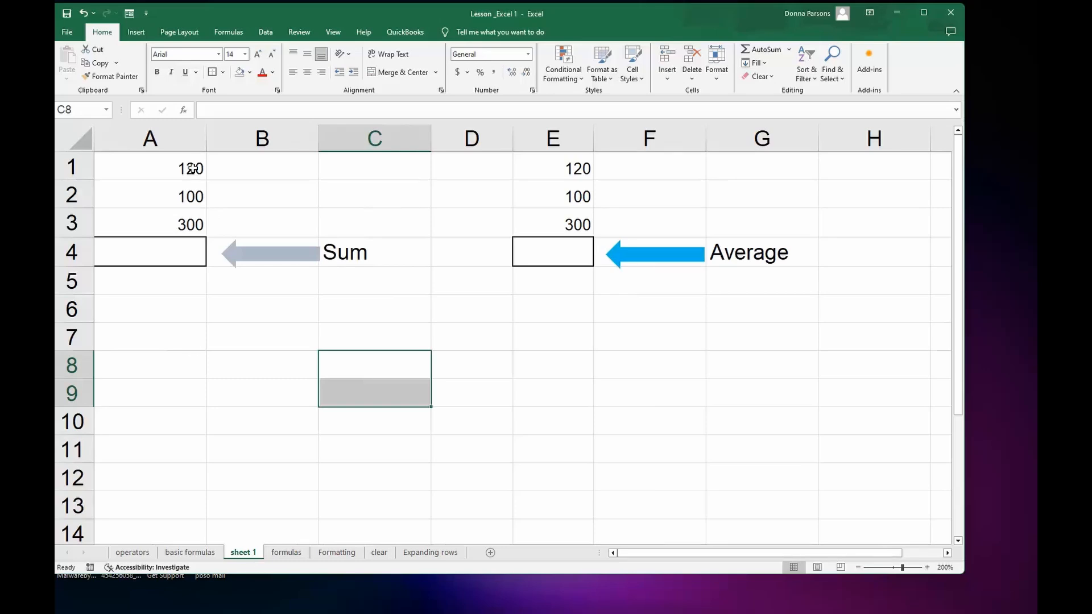
pyautogui.click(180, 255)
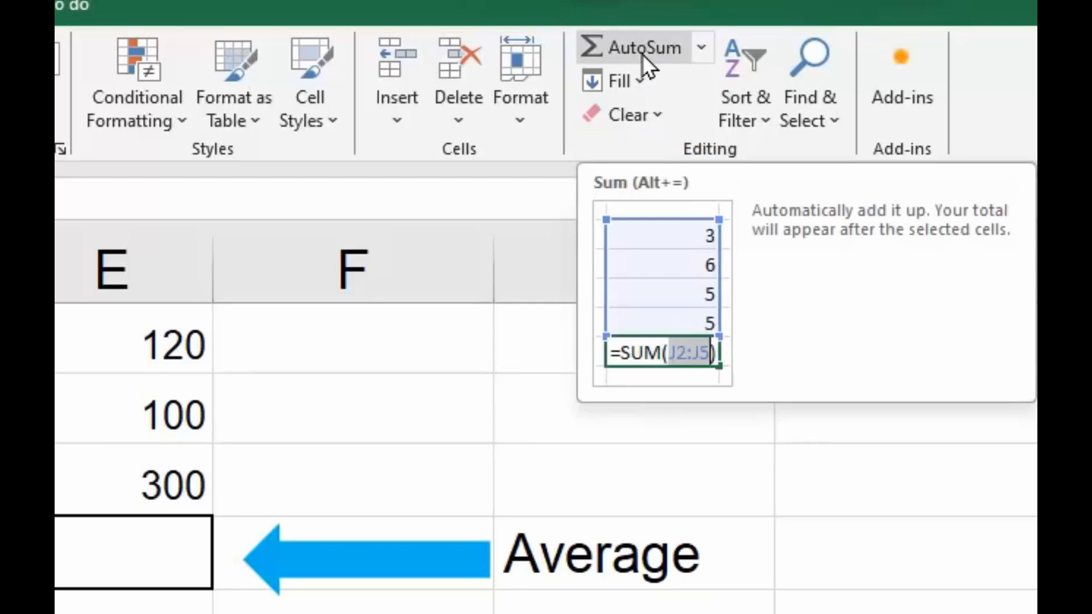
pyautogui.click(695, 58)
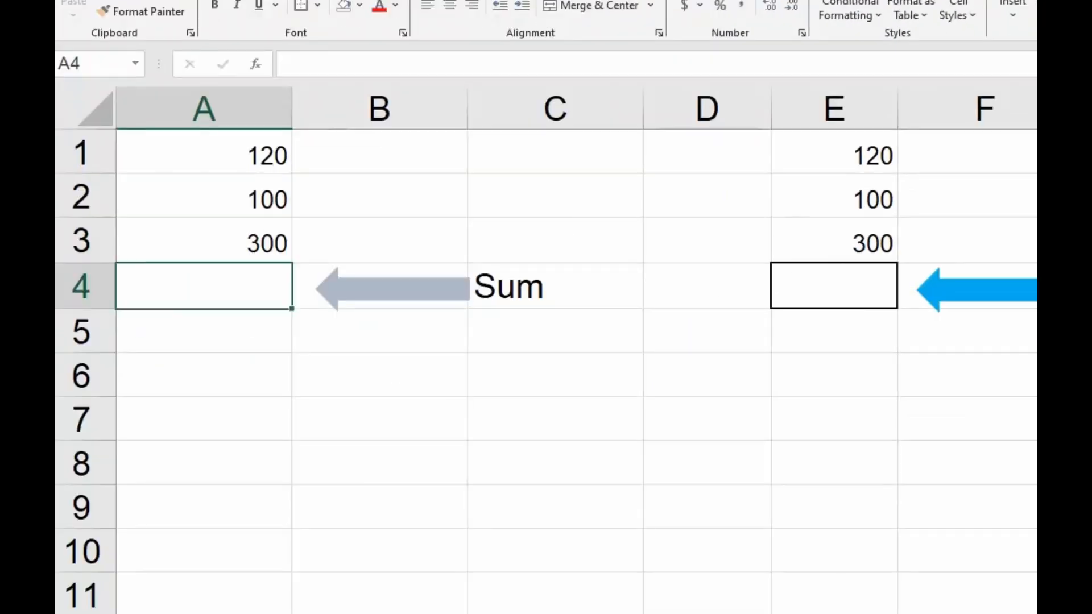
pyautogui.hotkey('alt', '=')
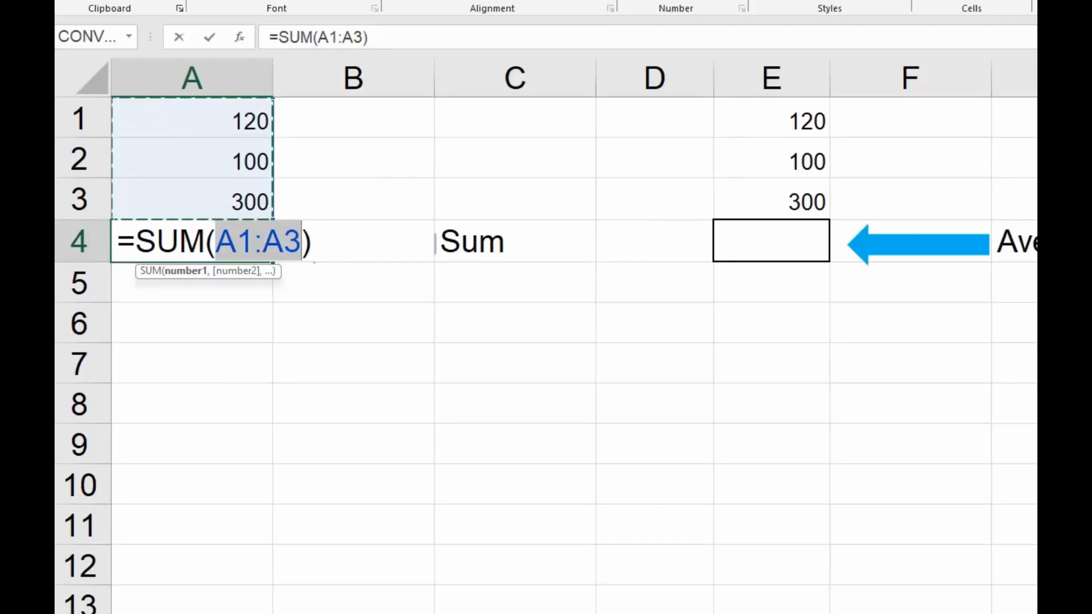
pyautogui.press('Return')
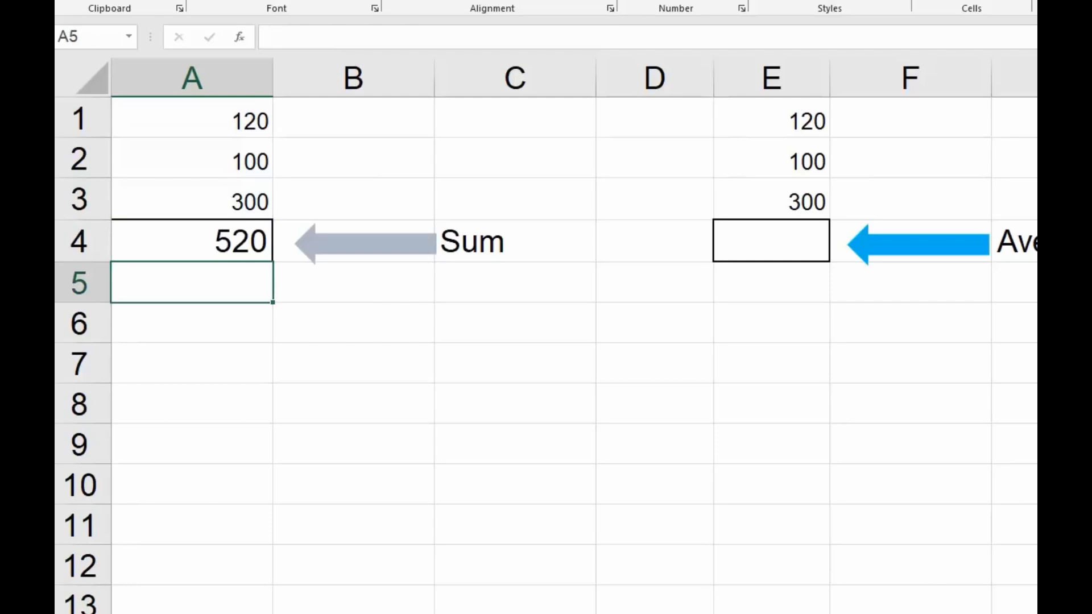
# Clear cell A4 and insert the AutoSum formula =SUM(A1:A3) there again.
pyautogui.click(222, 243)
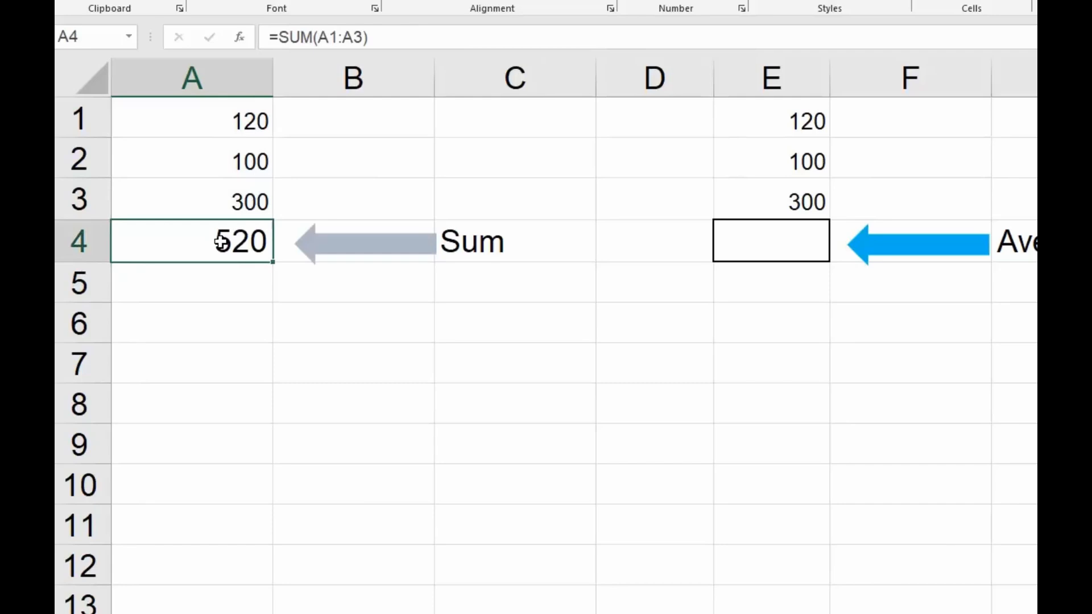
pyautogui.press('Delete')
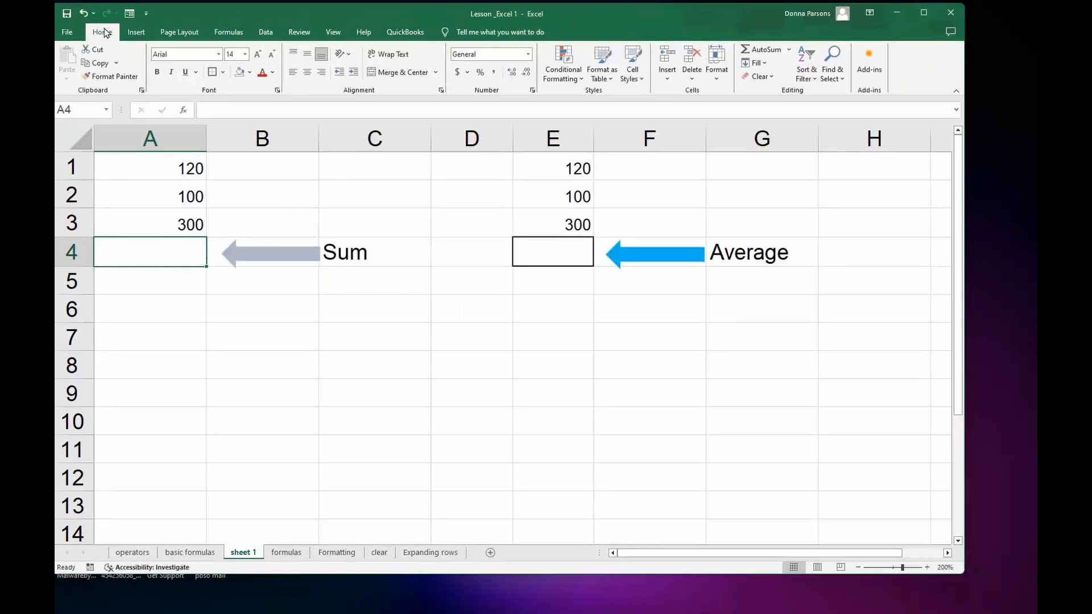
pyautogui.click(761, 54)
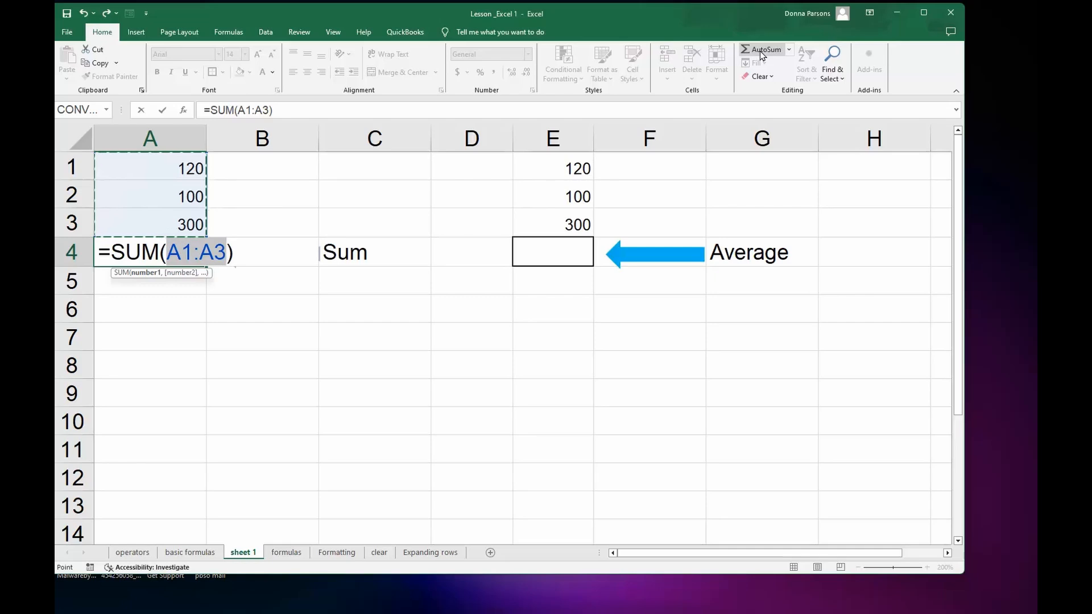
pyautogui.press('Return')
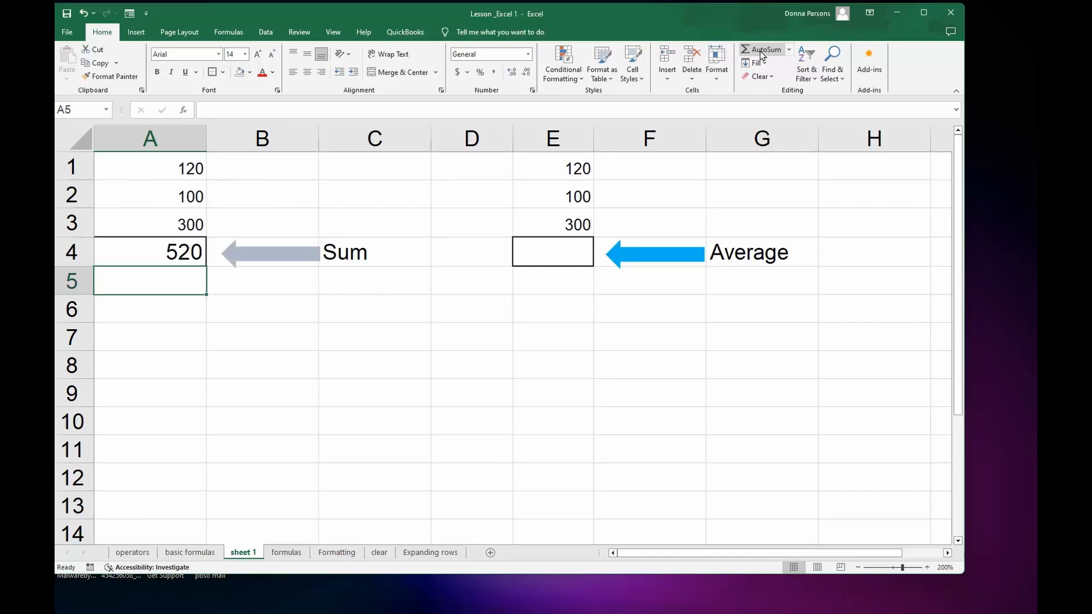
# Insert the average of E1:E3 in cell E4 with AutoSum's Average function, and clear the cell again.
pyautogui.click(566, 251)
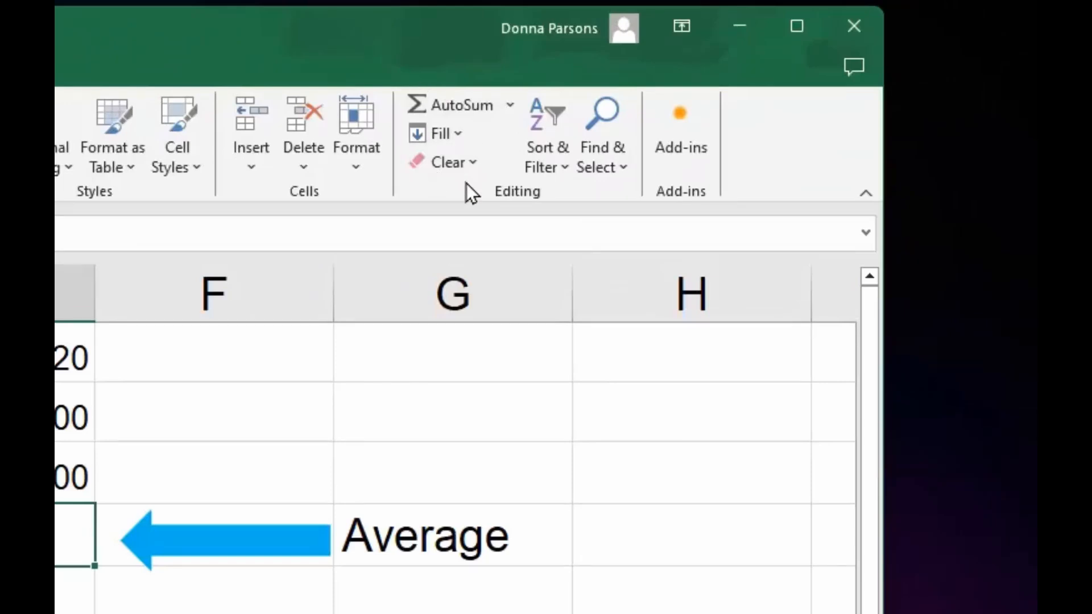
pyautogui.click(510, 105)
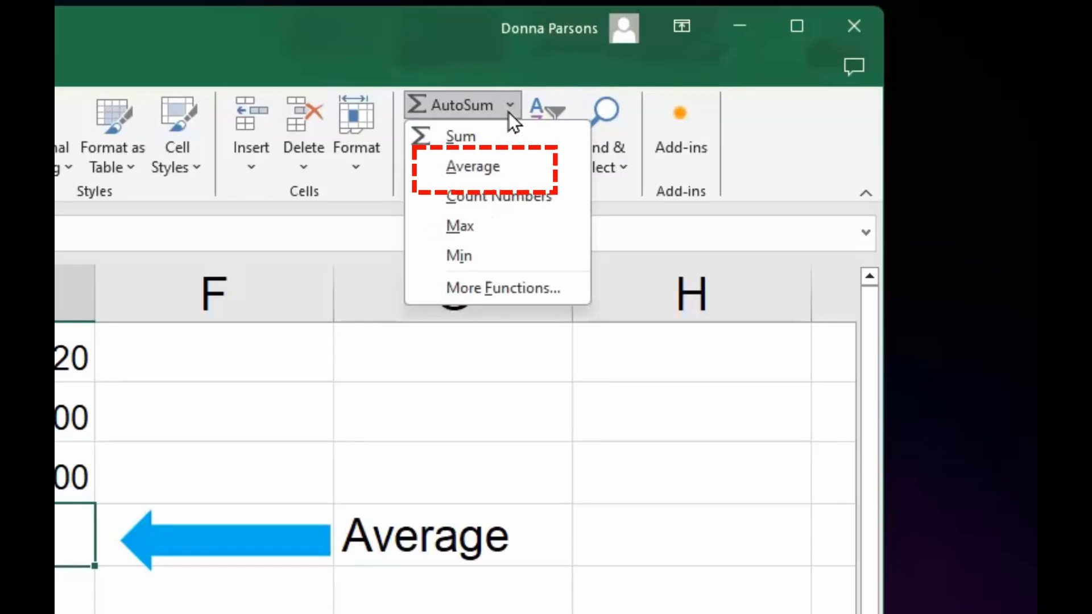
pyautogui.click(494, 166)
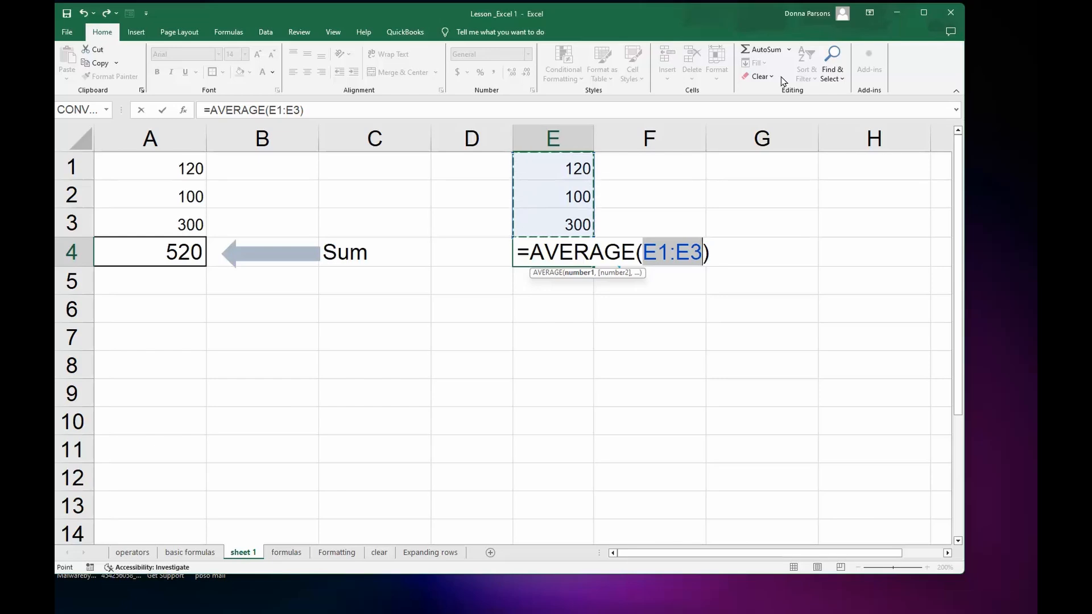
pyautogui.press('Return')
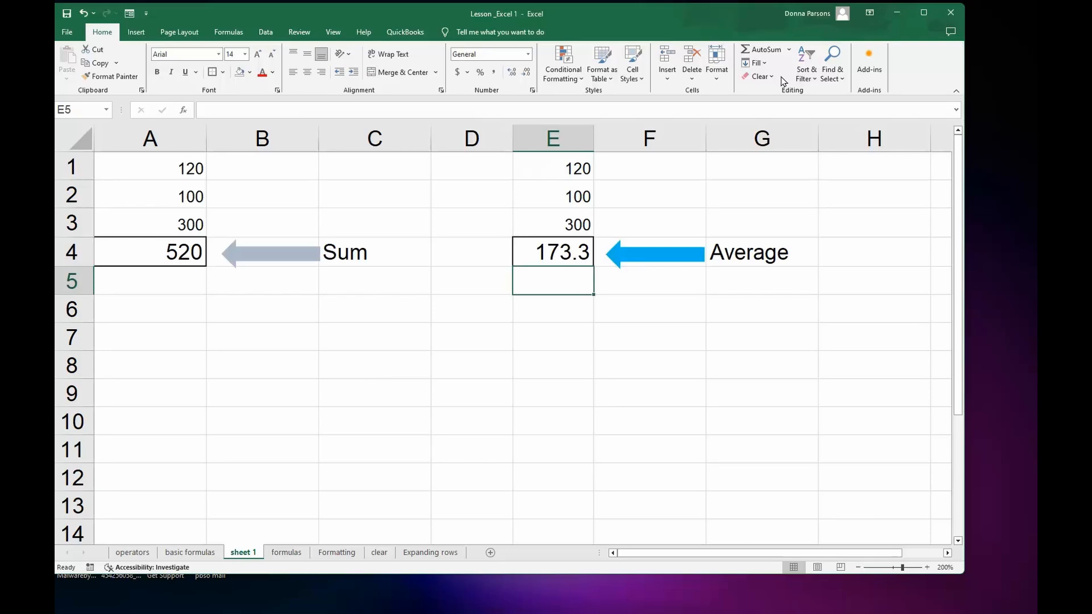
pyautogui.click(556, 250)
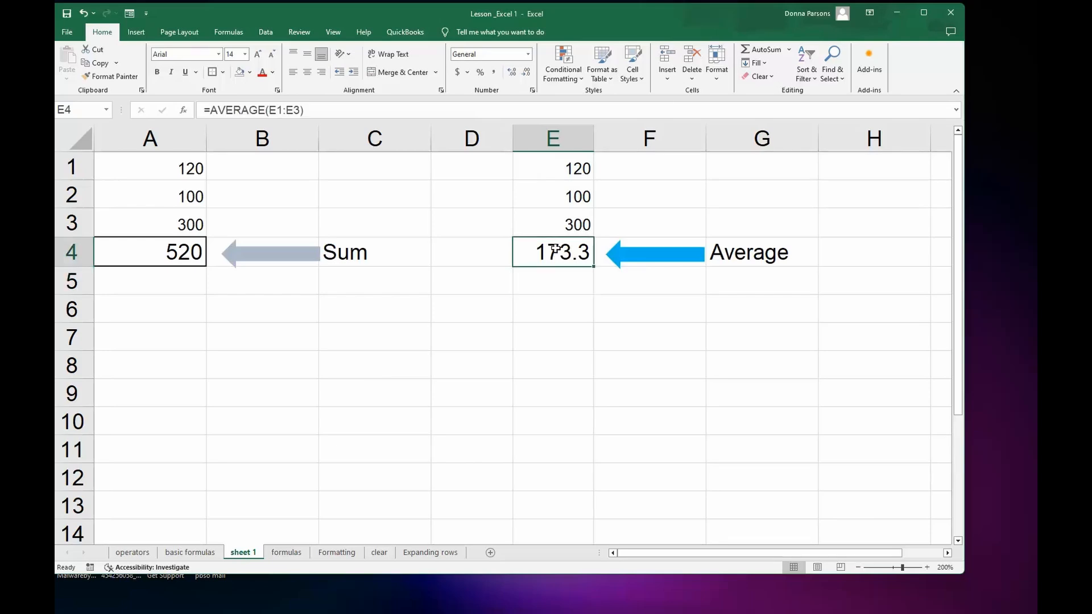
pyautogui.press('Delete')
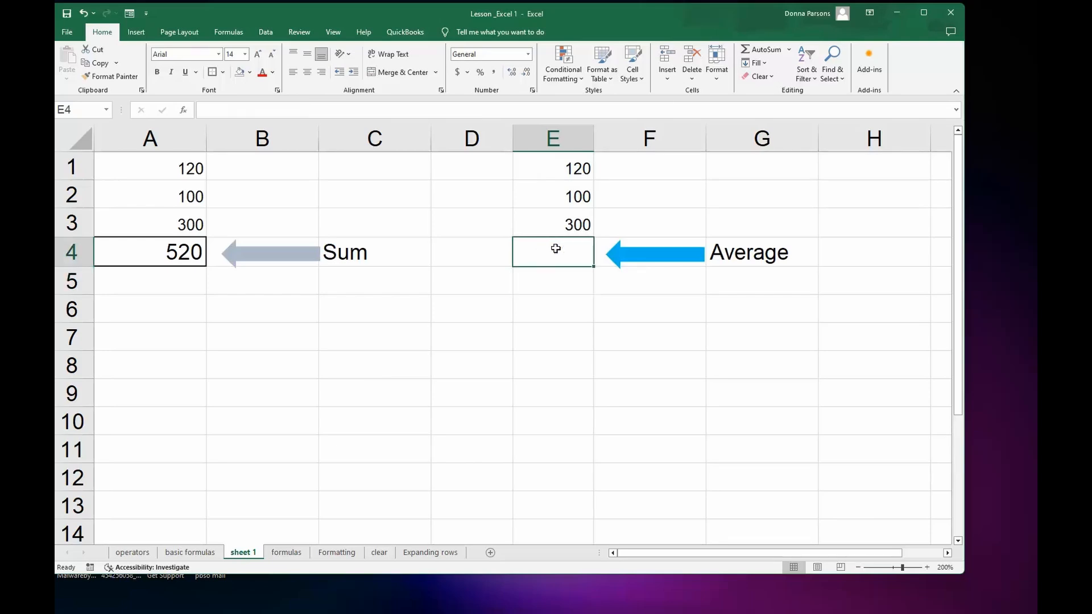
# Enter =AVERAGE(E1:E3) in cell E4 using AutoSum's Average function.
pyautogui.click(790, 50)
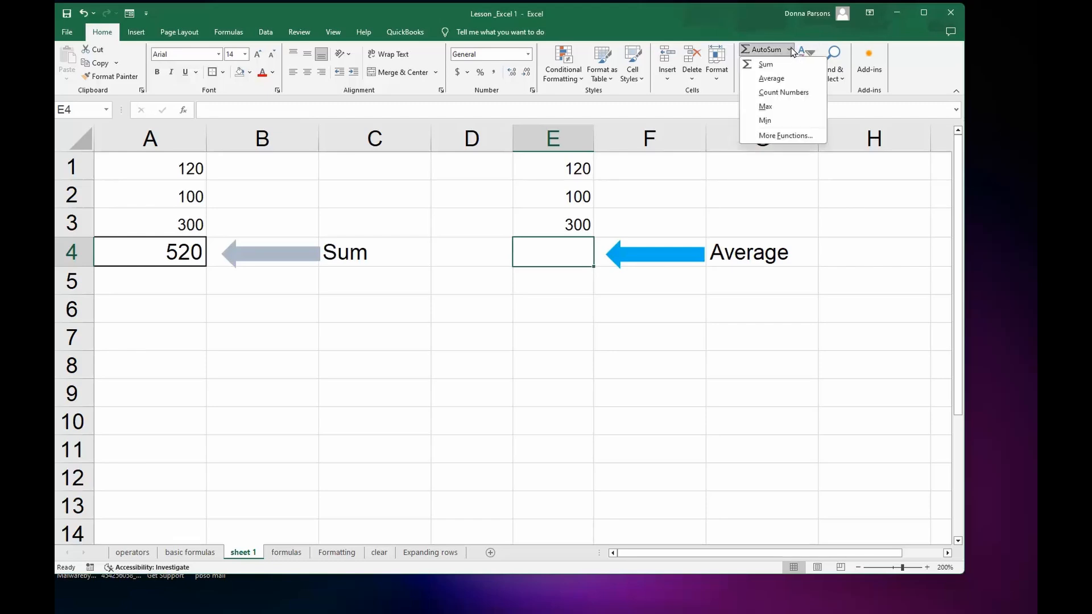
pyautogui.click(771, 78)
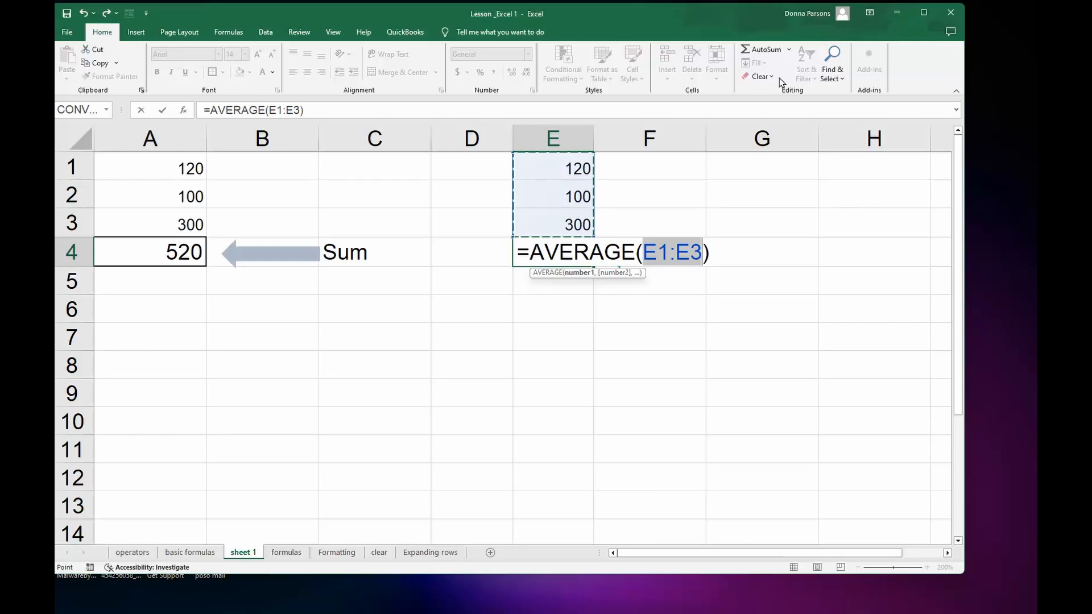
pyautogui.press('Return')
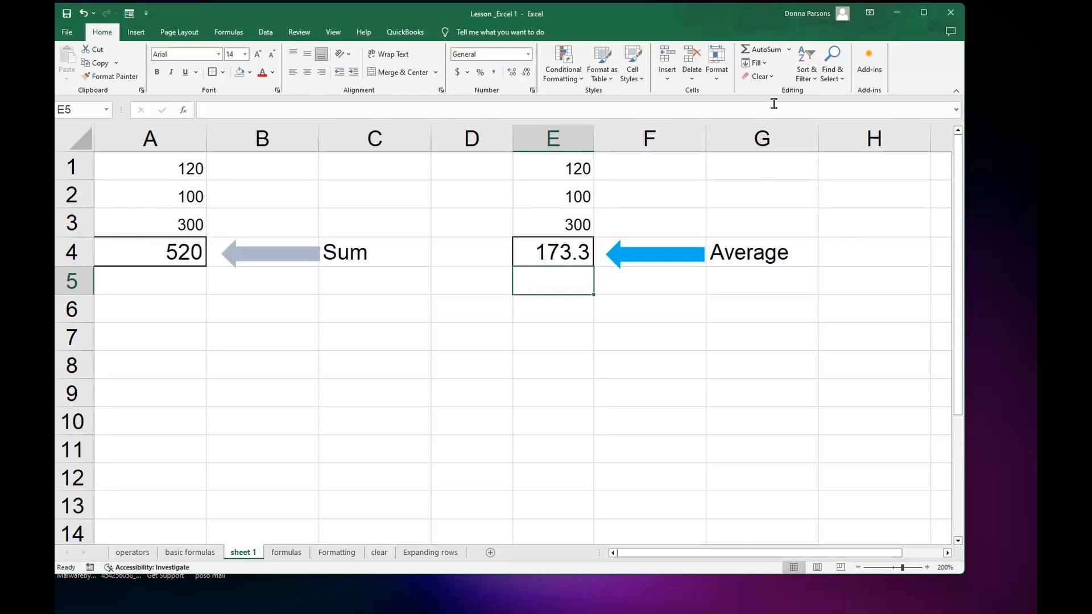
# Format the average in E4 as Accounting with two decimal places and widen column E to fit it.
pyautogui.click(563, 253)
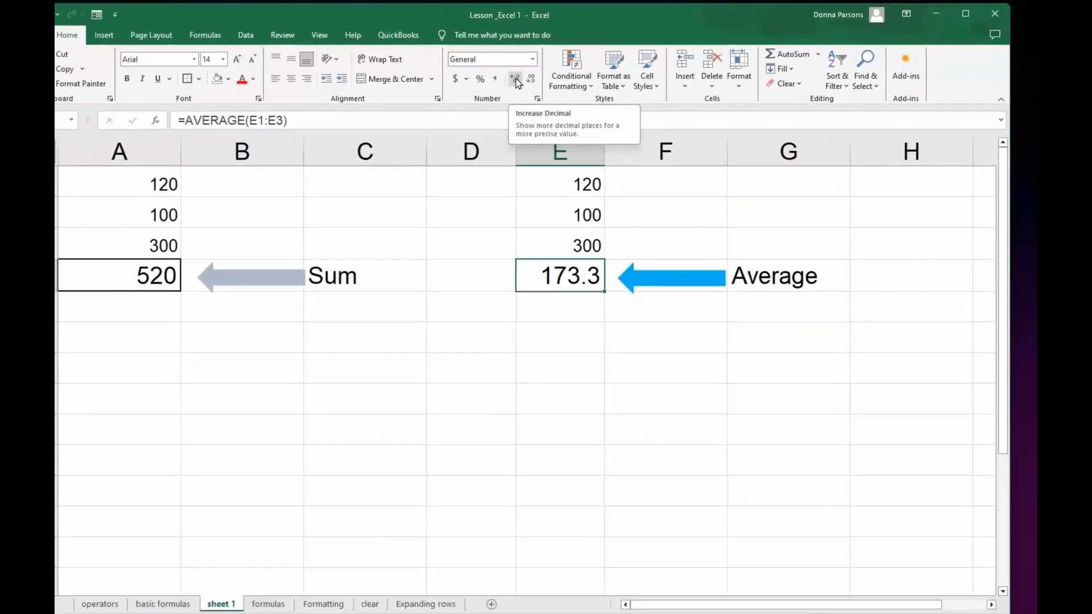
pyautogui.click(516, 80)
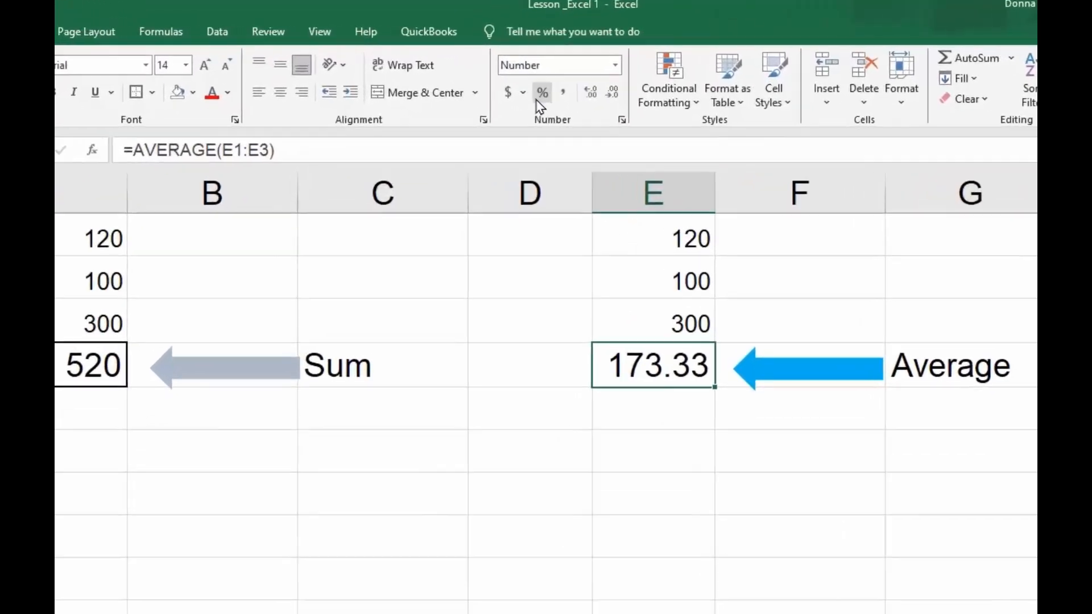
pyautogui.click(544, 106)
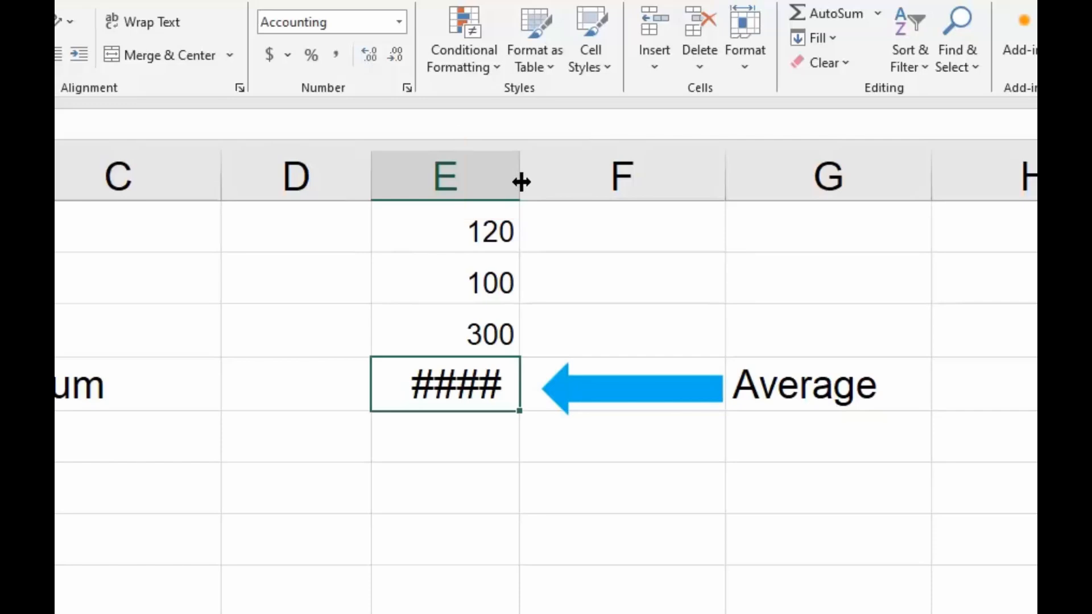
pyautogui.moveTo(521, 180); pyautogui.dragTo(569, 176)
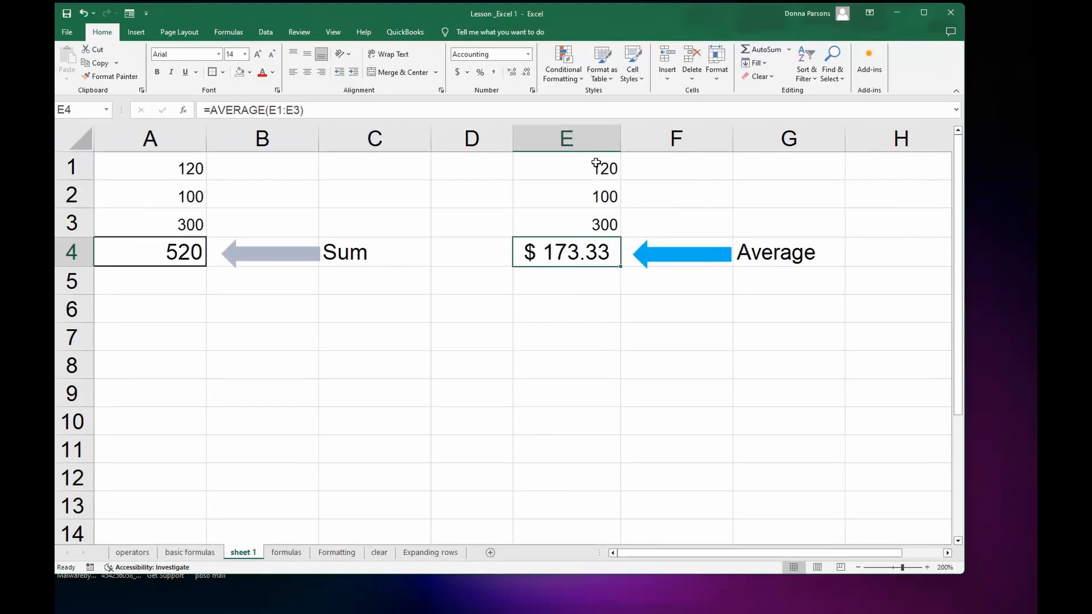
# Apply the dollar Accounting number format to the values in E1:E3.
pyautogui.moveTo(597, 164); pyautogui.dragTo(595, 215)
pyautogui.click(568, 165)
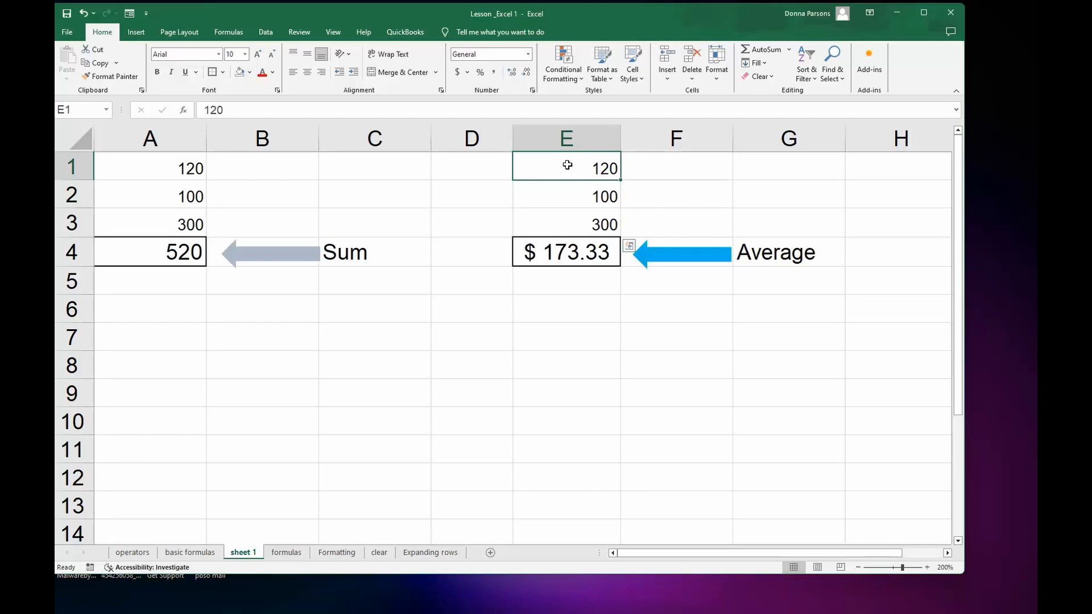
pyautogui.moveTo(568, 165); pyautogui.dragTo(562, 220)
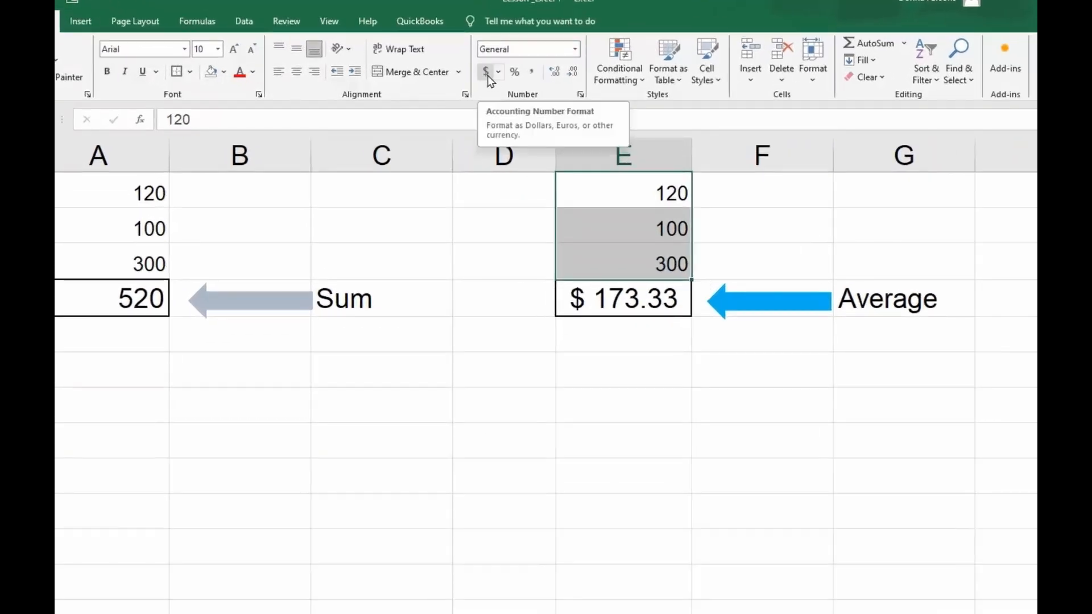
pyautogui.click(486, 72)
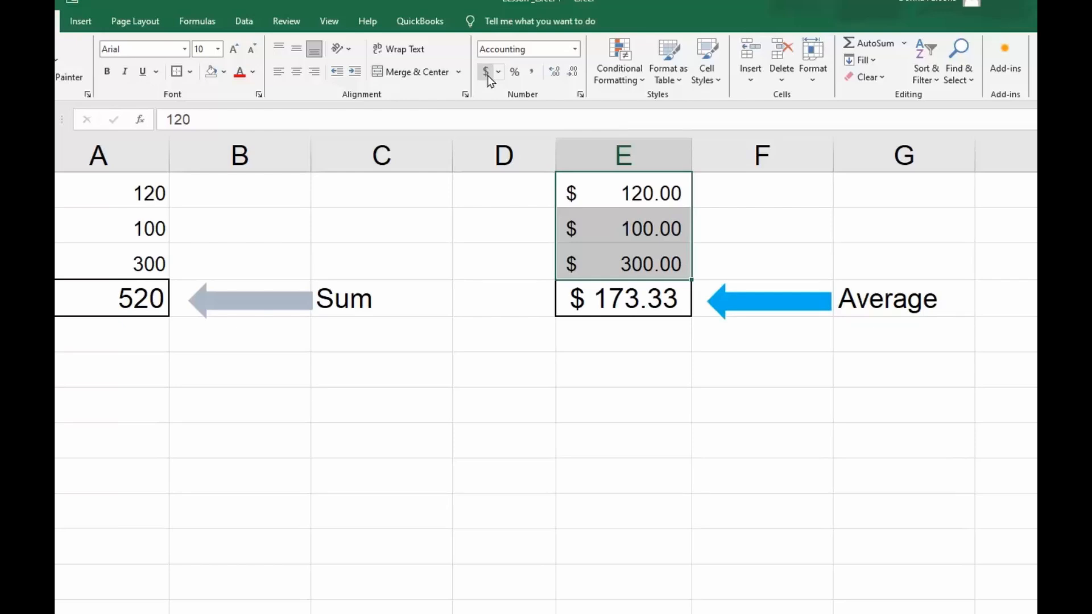
pyautogui.click(614, 298)
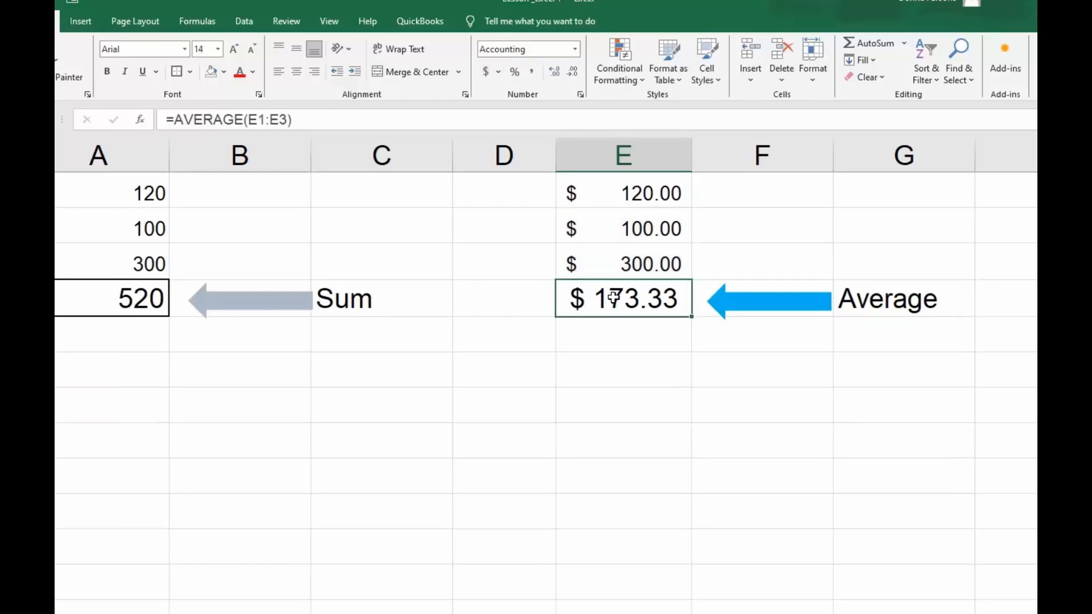
pyautogui.moveTo(639, 192); pyautogui.dragTo(636, 252)
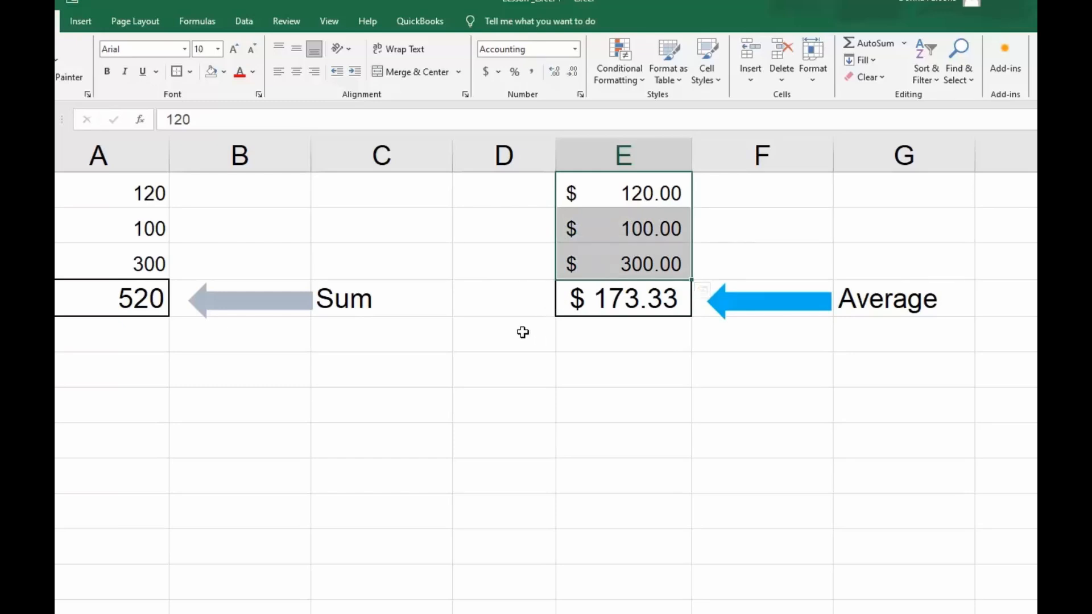
# Apply the dollar Accounting number format to A1:A4, including the sum.
pyautogui.click(112, 190)
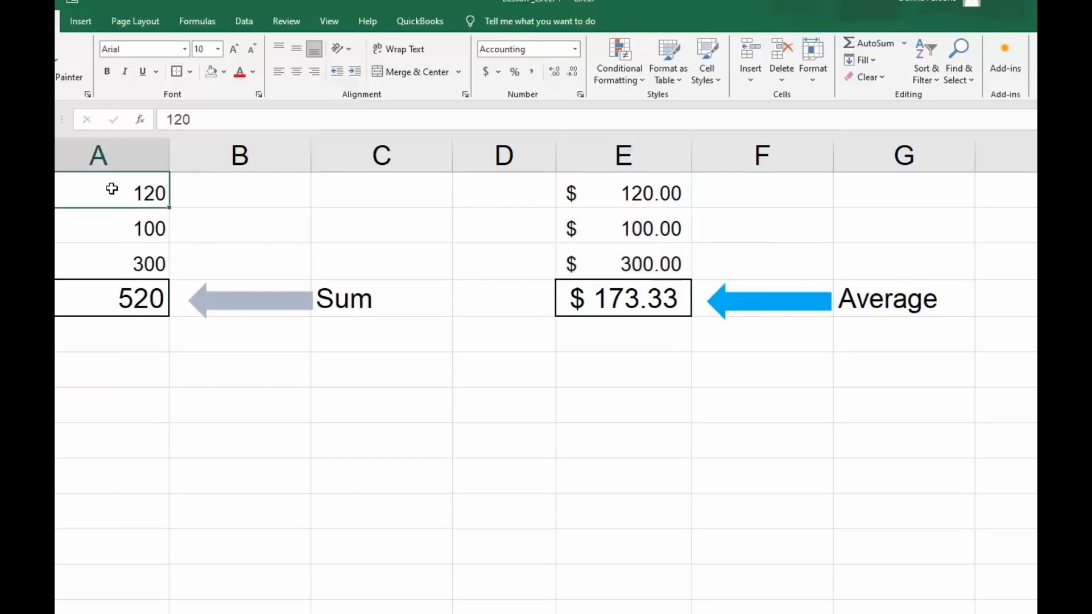
pyautogui.moveTo(198, 185); pyautogui.dragTo(187, 311)
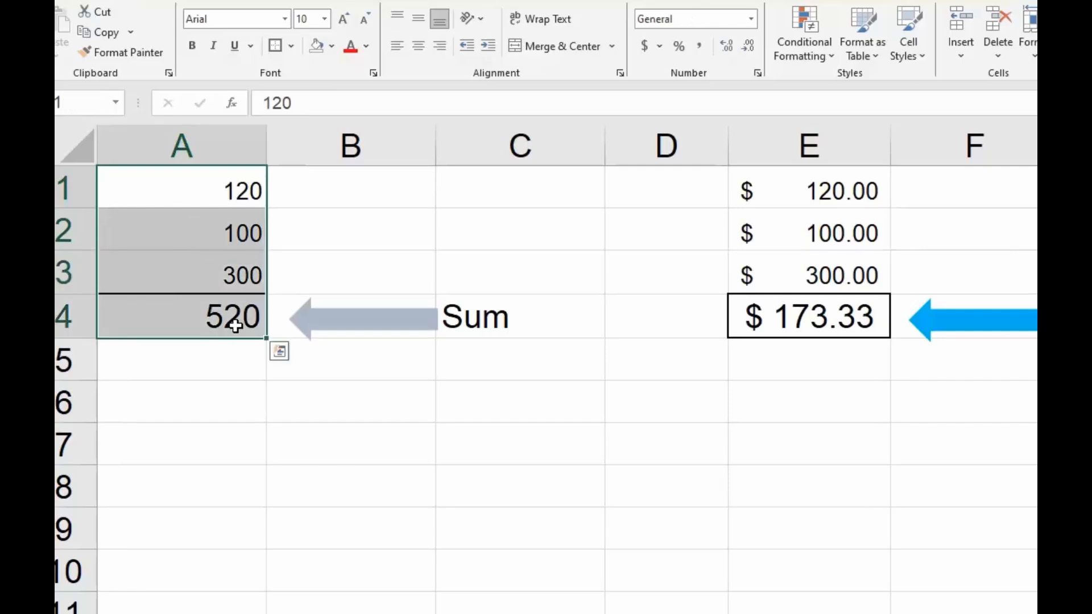
pyautogui.click(645, 48)
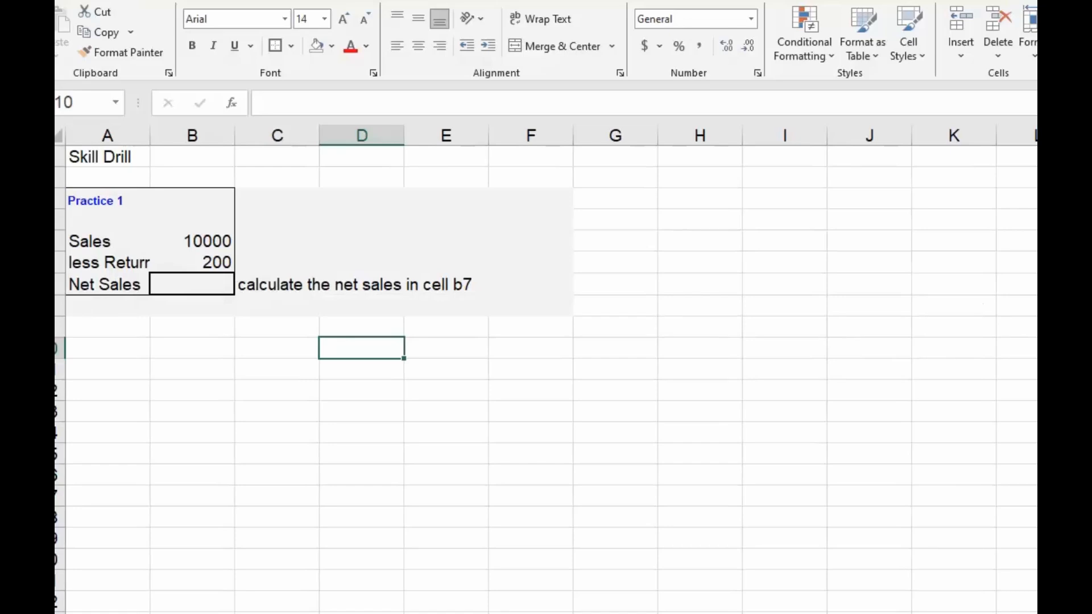
# Calculate net sales in cell B7 by subtracting the returns from the sales with the formula =B5-B6.
pyautogui.keyDown('ctrl'); pyautogui.scroll(5, 546, 370); pyautogui.keyUp('ctrl')
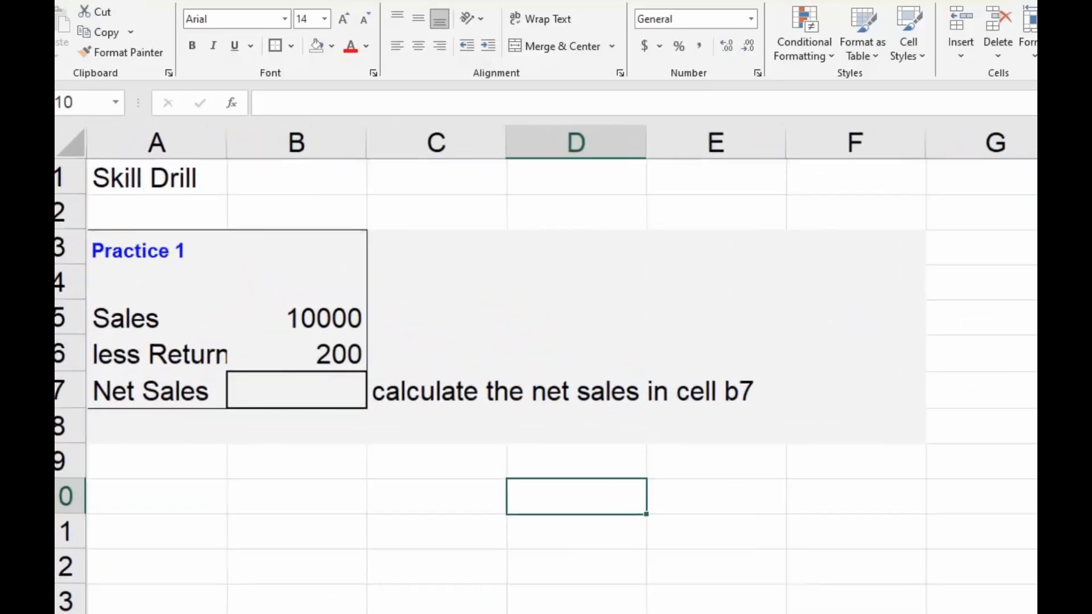
pyautogui.keyDown('ctrl'); pyautogui.scroll(2, 546, 370); pyautogui.keyUp('ctrl')
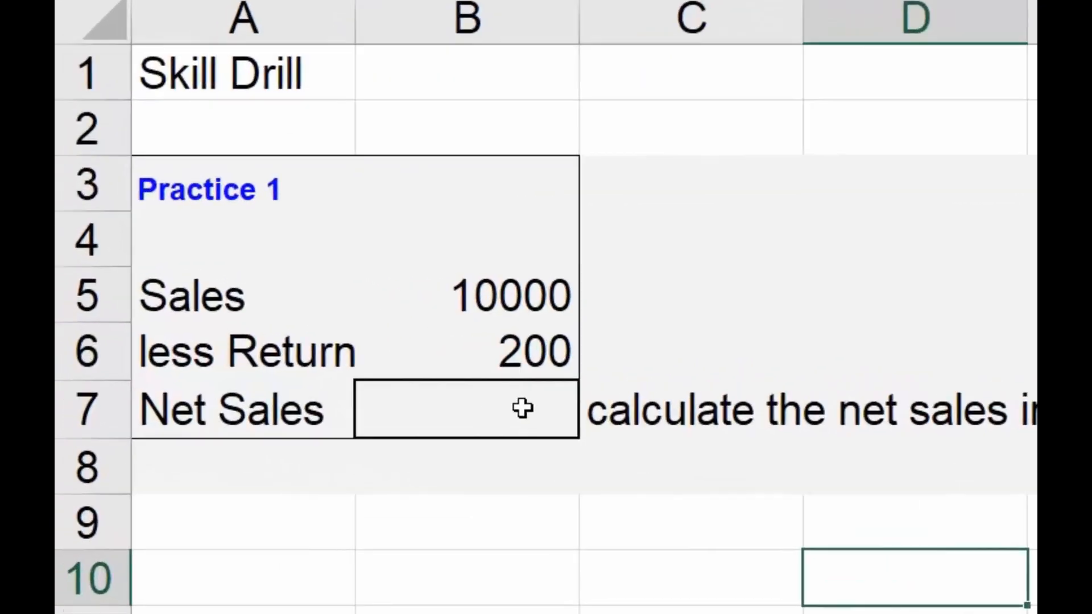
pyautogui.click(356, 410)
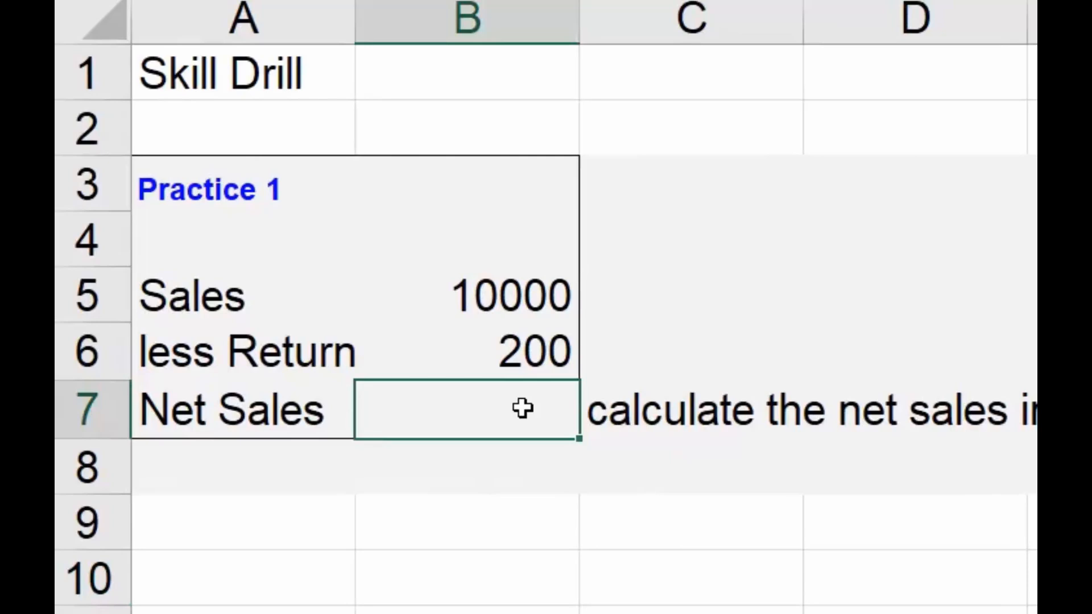
pyautogui.write('=')
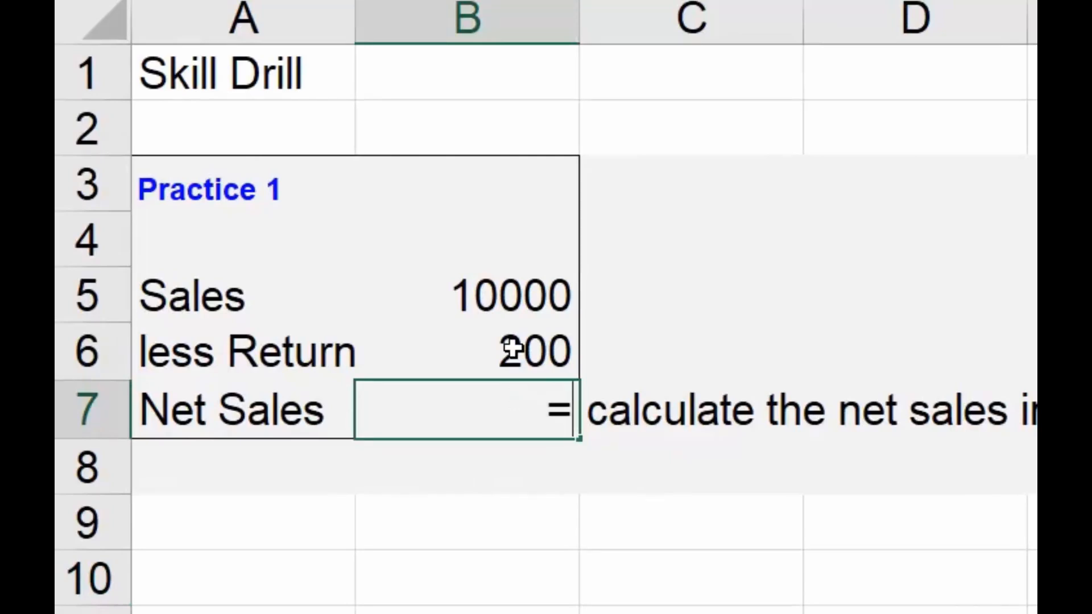
pyautogui.click(516, 301)
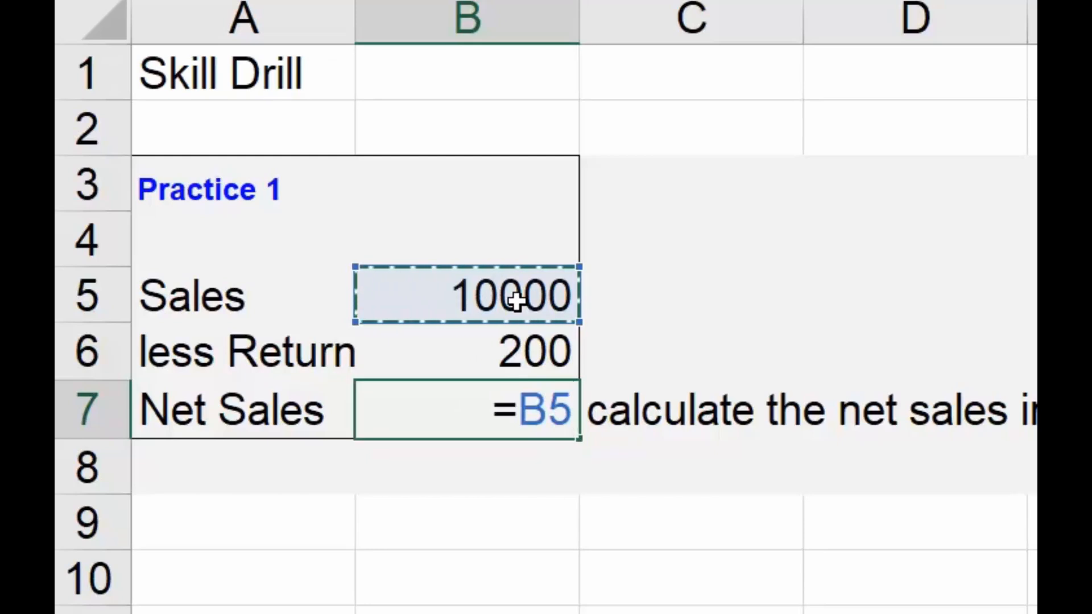
pyautogui.write('*')
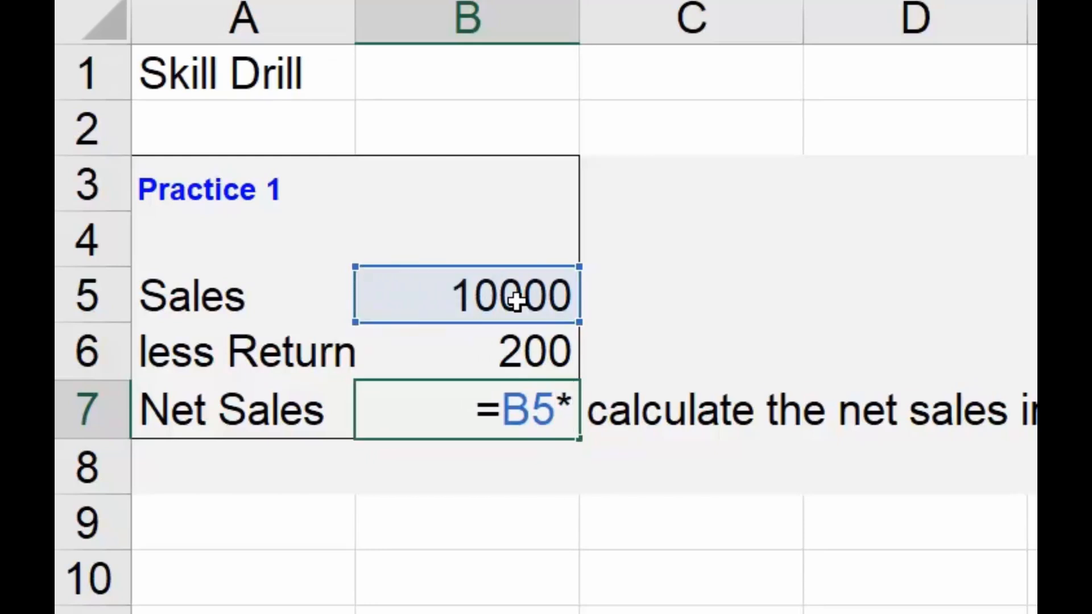
pyautogui.press('BackSpace')
pyautogui.write('-')
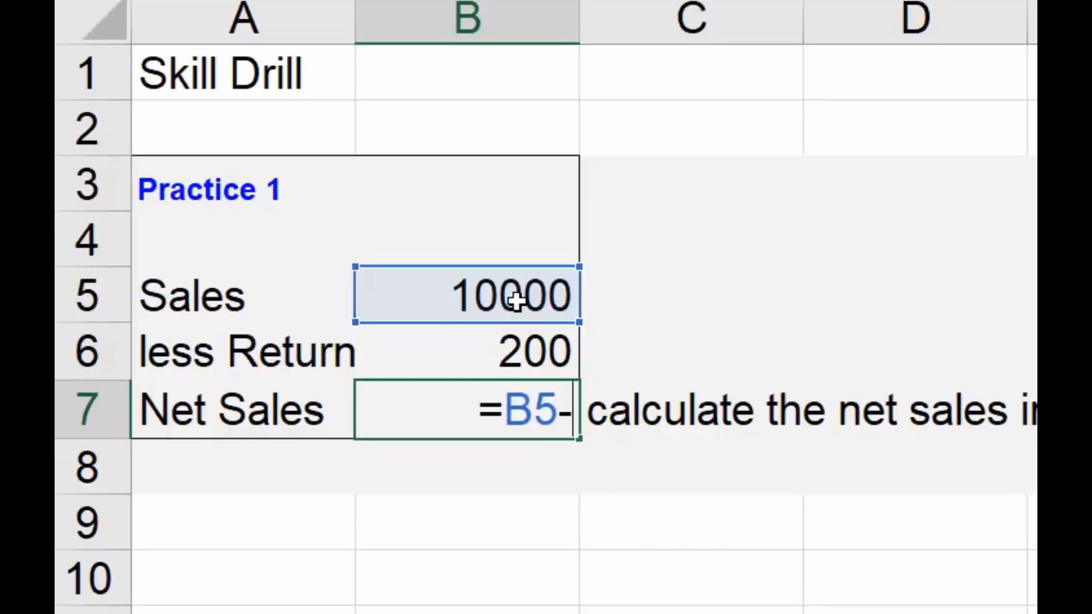
pyautogui.click(516, 353)
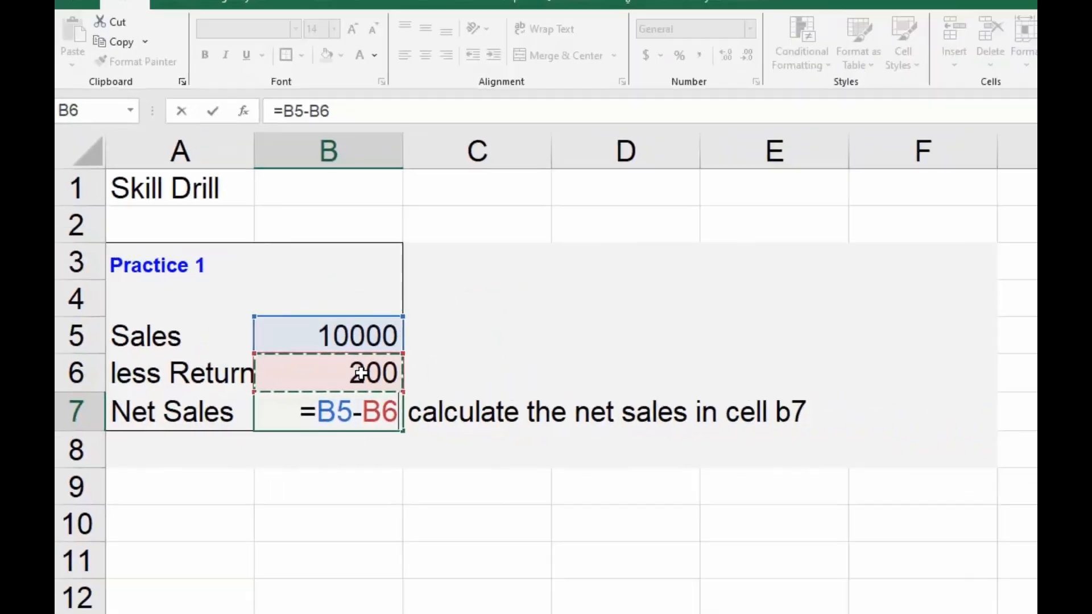
pyautogui.press('Return')
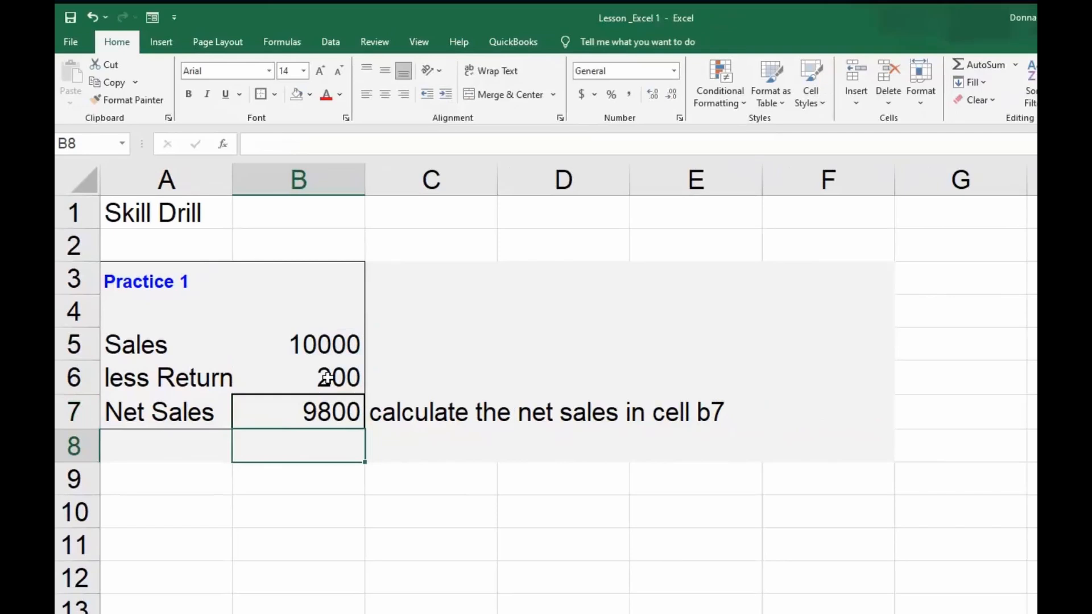